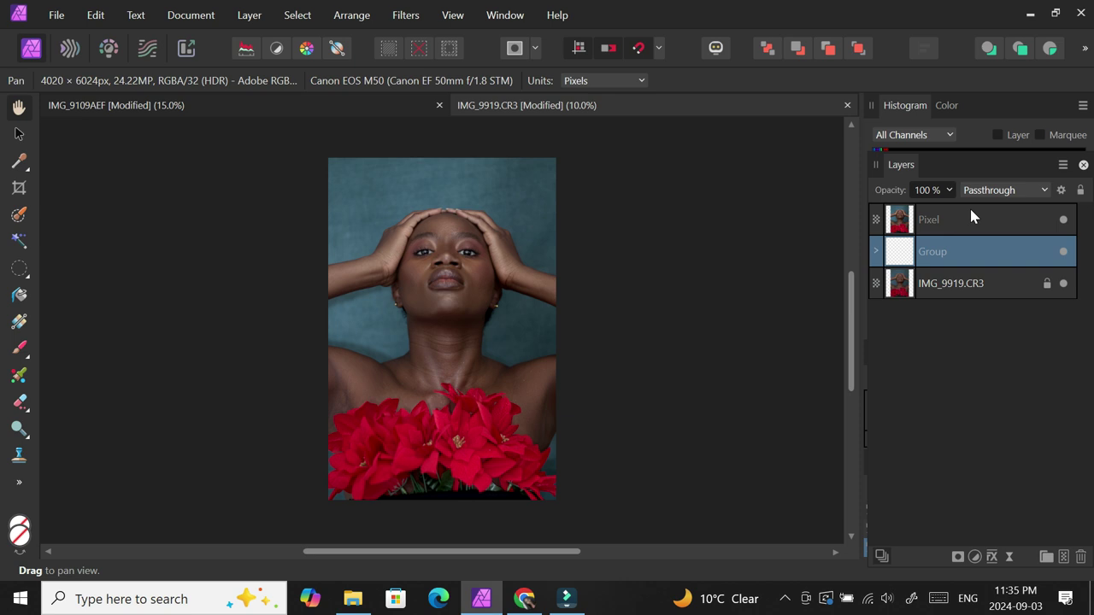
# Select the Pixel layer and hide the Group layer above it
pyautogui.click(957, 223)
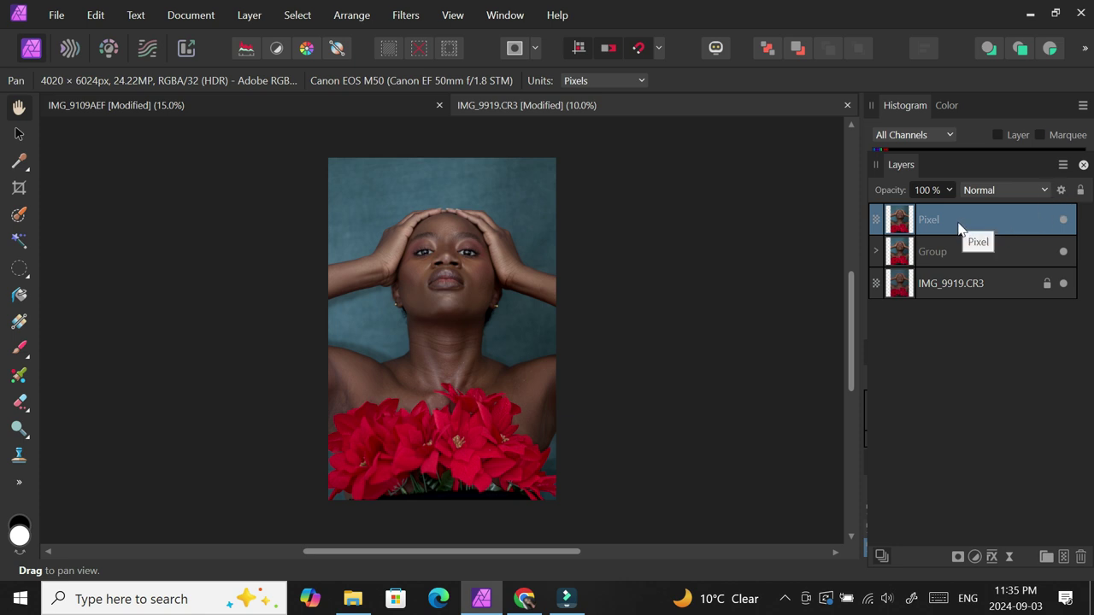
pyautogui.click(1062, 251)
# Add a Black and White adjustment layer and nudge its settings panel up slightly
pyautogui.click(975, 559)
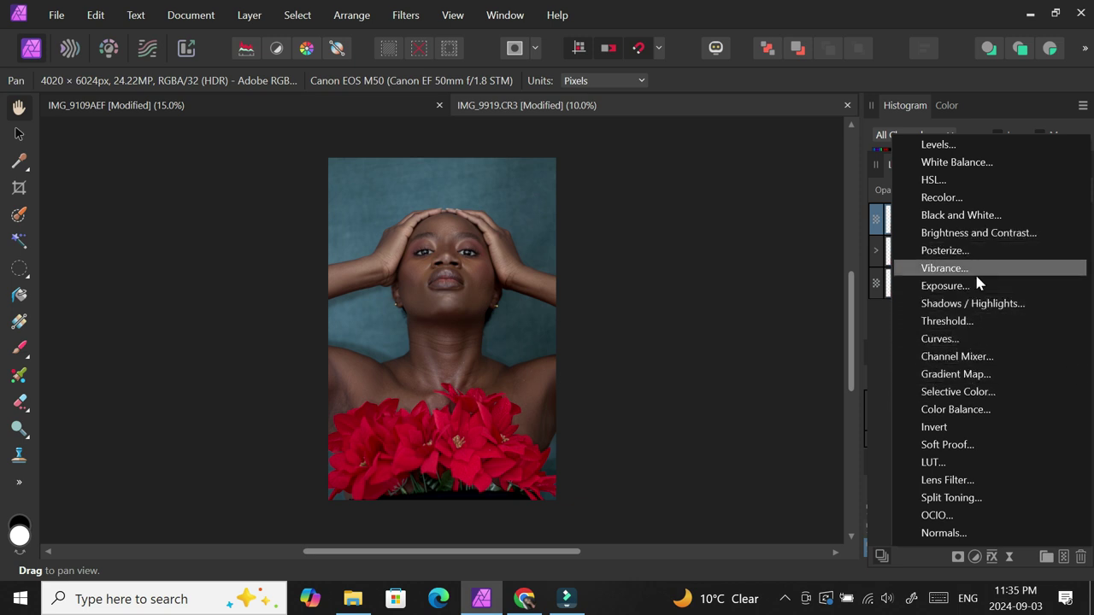
pyautogui.click(1006, 215)
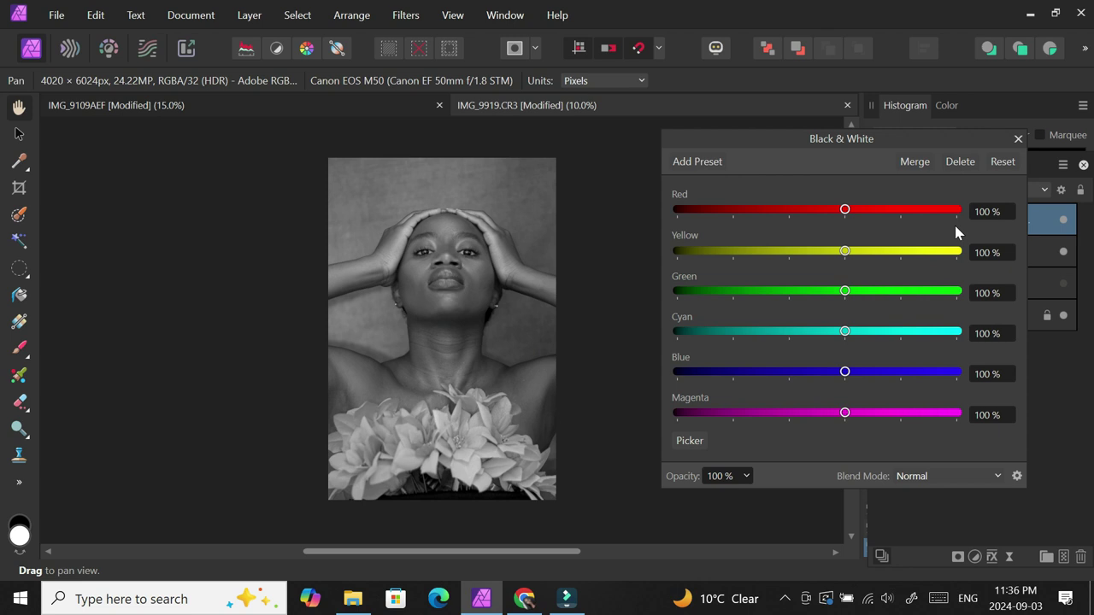
pyautogui.moveTo(827, 145); pyautogui.dragTo(829, 133)
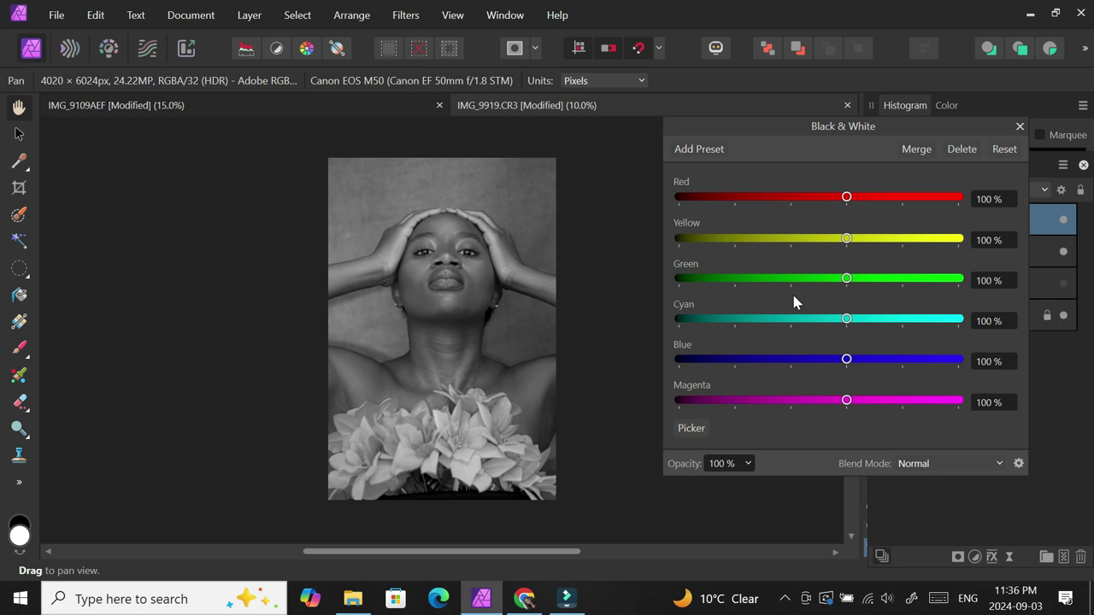
# Set the Black & White mix to Red 30%, Green 59% and Blue 11%
pyautogui.click(989, 199)
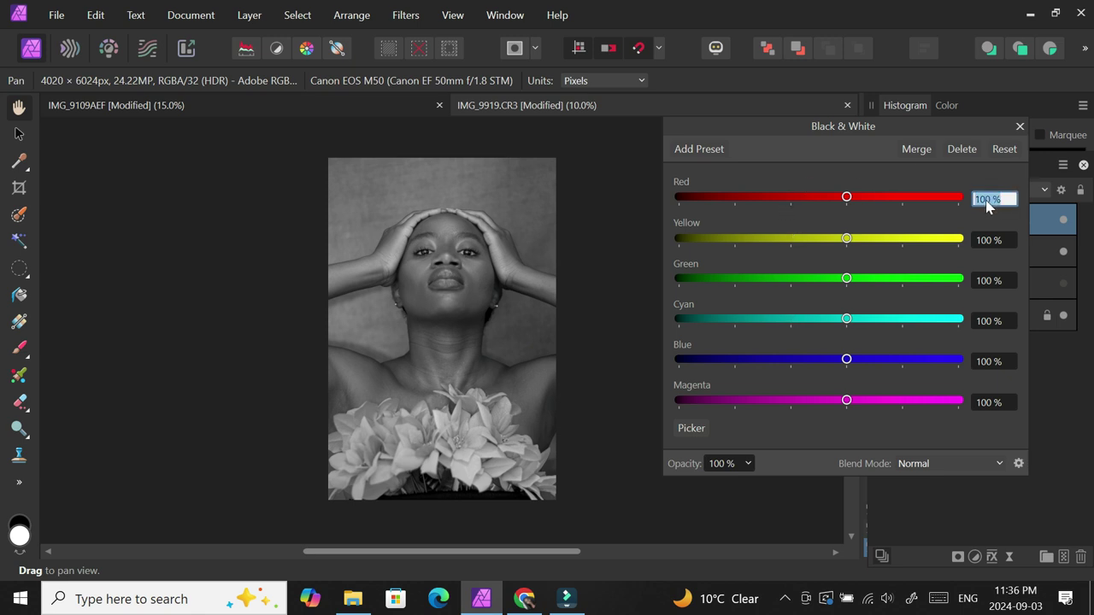
pyautogui.write('30')
pyautogui.click(989, 284)
pyautogui.write('5')
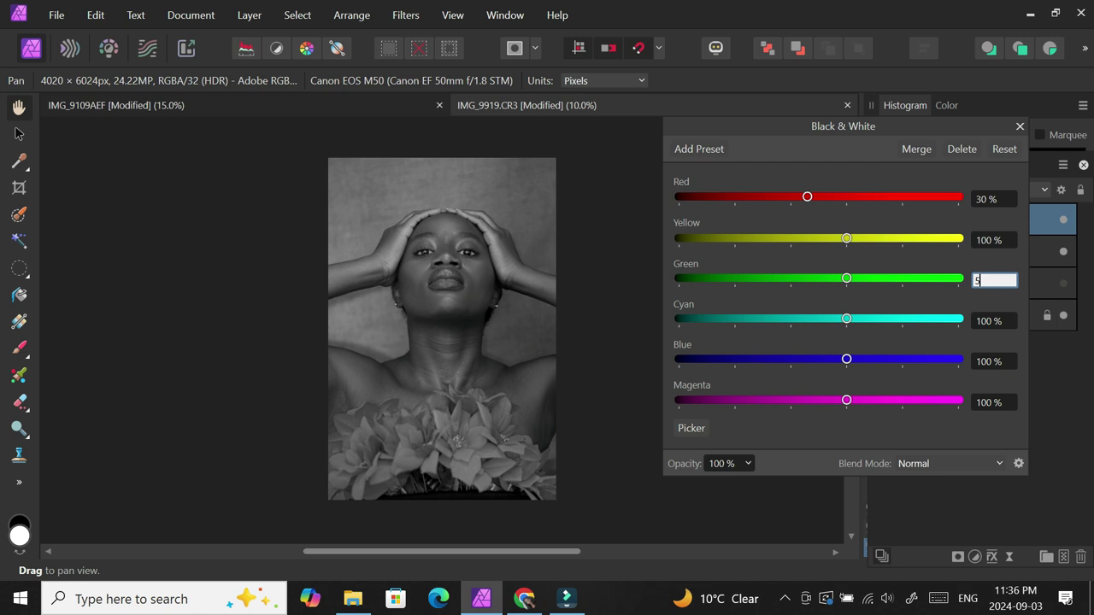
pyautogui.write('9')
pyautogui.click(982, 362)
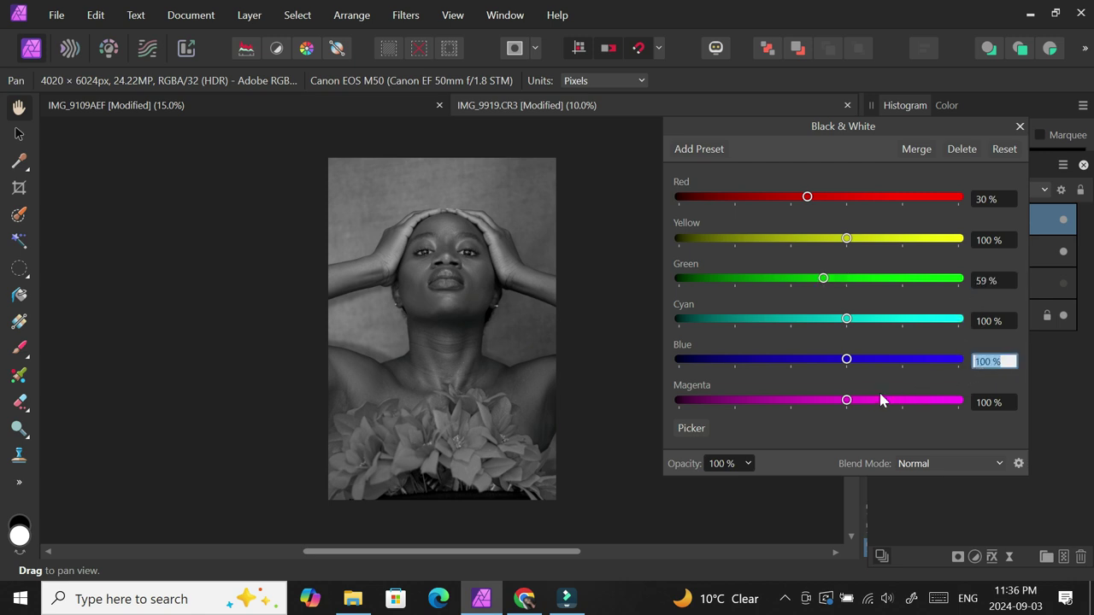
pyautogui.write('11')
pyautogui.press('Return')
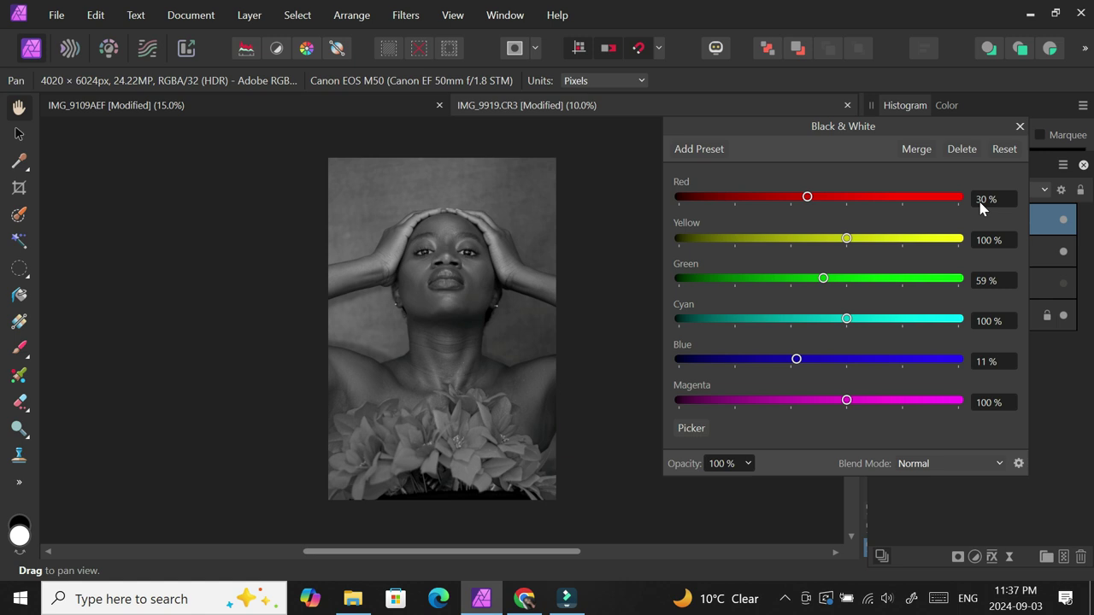
# Set the remaining mix values to Yellow 89%, Cyan 89% and Magenta 41%
pyautogui.click(988, 242)
pyautogui.write('85')
pyautogui.press('Return')
pyautogui.click(988, 327)
pyautogui.write('89')
pyautogui.press('Return')
pyautogui.click(986, 409)
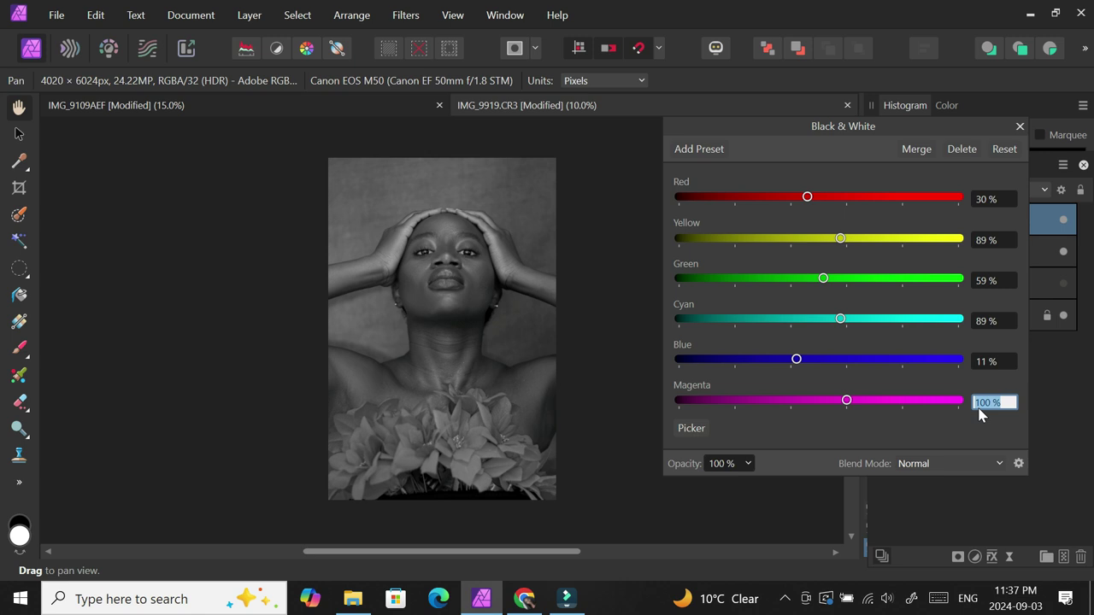
pyautogui.write('41')
pyautogui.press('Return')
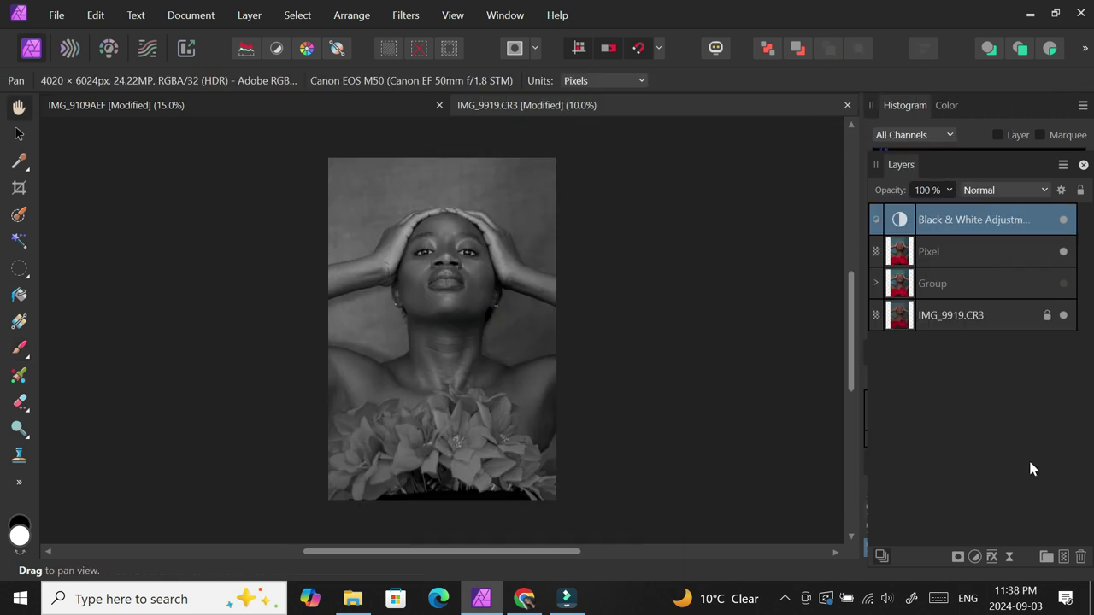
# Add a white mask to the Black & White adjustment and target its mask thumbnail
pyautogui.click(957, 556)
pyautogui.click(975, 246)
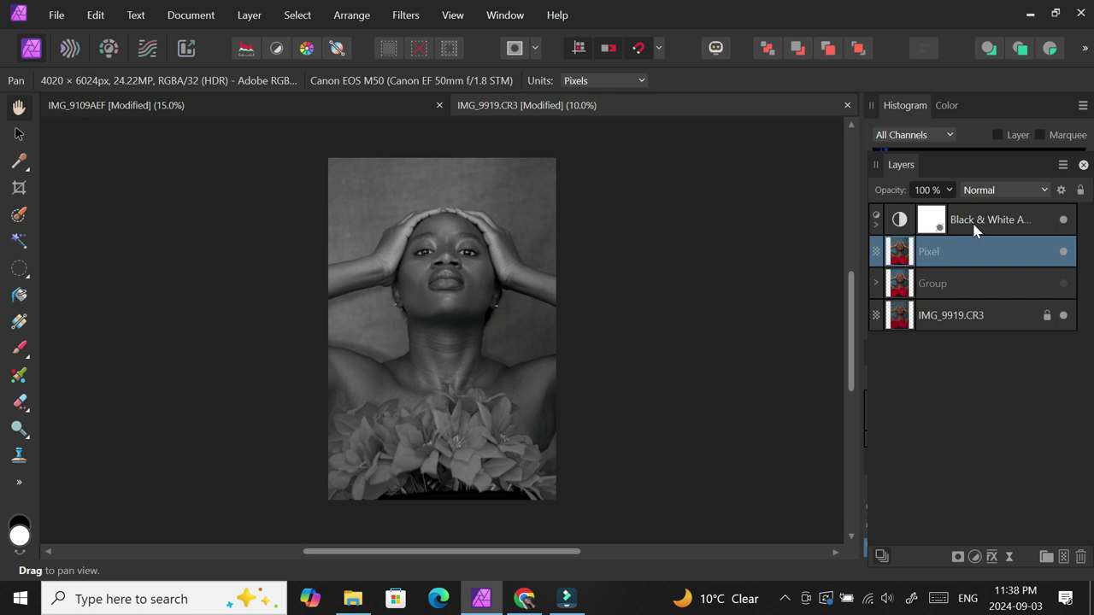
pyautogui.click(977, 225)
pyautogui.click(919, 233)
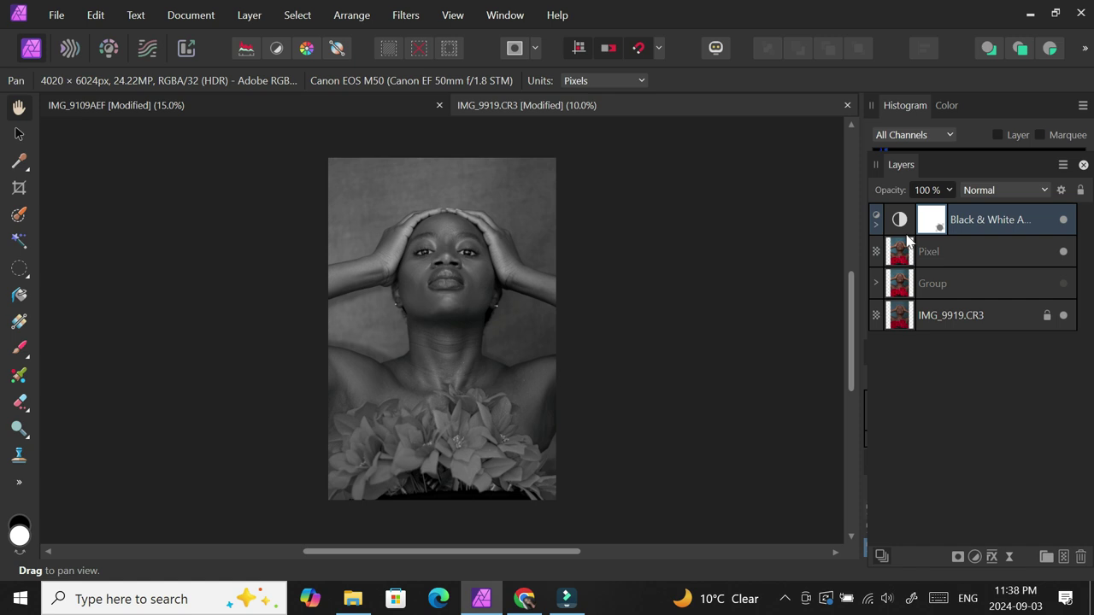
# Paint black on the mask over the lower-left poinsettia with the Paint Brush, then enlarge the brush
pyautogui.click(24, 526)
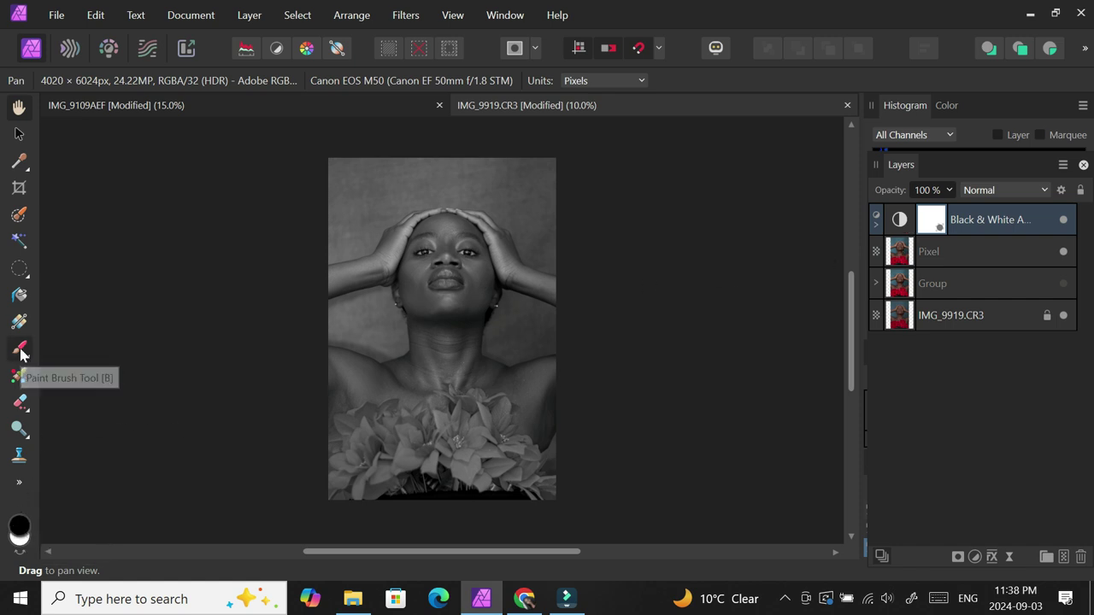
pyautogui.click(21, 350)
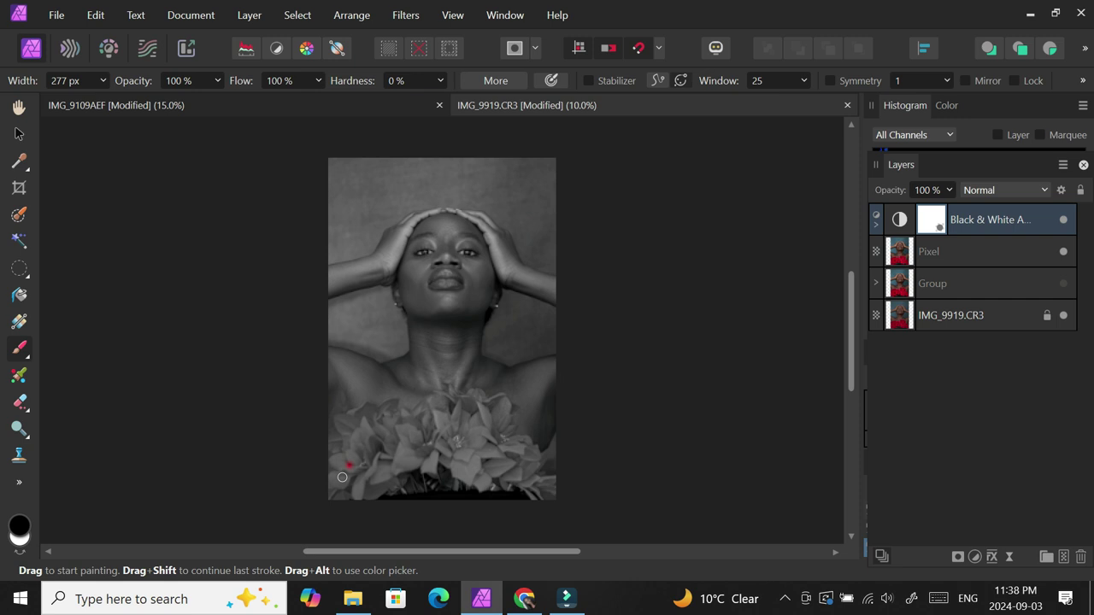
pyautogui.moveTo(351, 459)
pyautogui.mouseDown()
pyautogui.moveTo(370, 437)
pyautogui.moveTo(364, 479)
pyautogui.moveTo(342, 489)
pyautogui.moveTo(350, 460)
pyautogui.moveTo(350, 502)
pyautogui.moveTo(355, 474)
pyautogui.moveTo(384, 478)
pyautogui.moveTo(395, 449)
pyautogui.moveTo(372, 470)
pyautogui.moveTo(393, 434)
pyautogui.moveTo(380, 481)
pyautogui.moveTo(480, 441)
pyautogui.moveTo(521, 465)
pyautogui.moveTo(354, 460)
pyautogui.moveTo(368, 432)
pyautogui.mouseUp()
pyautogui.press(']')
pyautogui.press(']')
pyautogui.press(']')
pyautogui.press(']')
pyautogui.press(']')
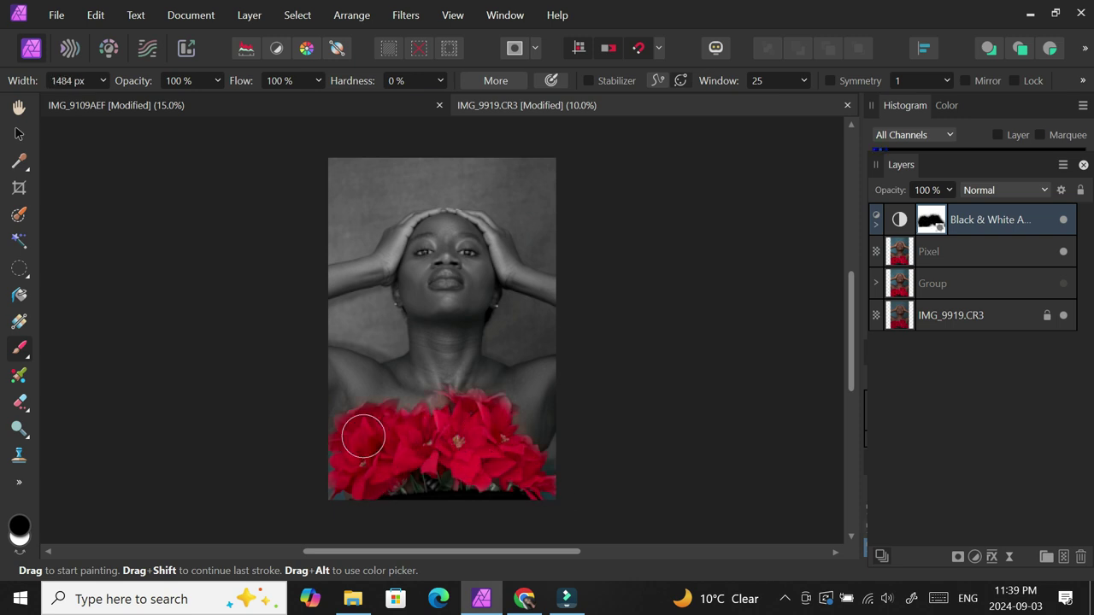
# Zoom in on the flowers and switch to white paint with a resized brush
pyautogui.scroll(5, 476, 402)
pyautogui.press('x')
pyautogui.press('[')
pyautogui.press('[')
pyautogui.press('[')
pyautogui.press('[')
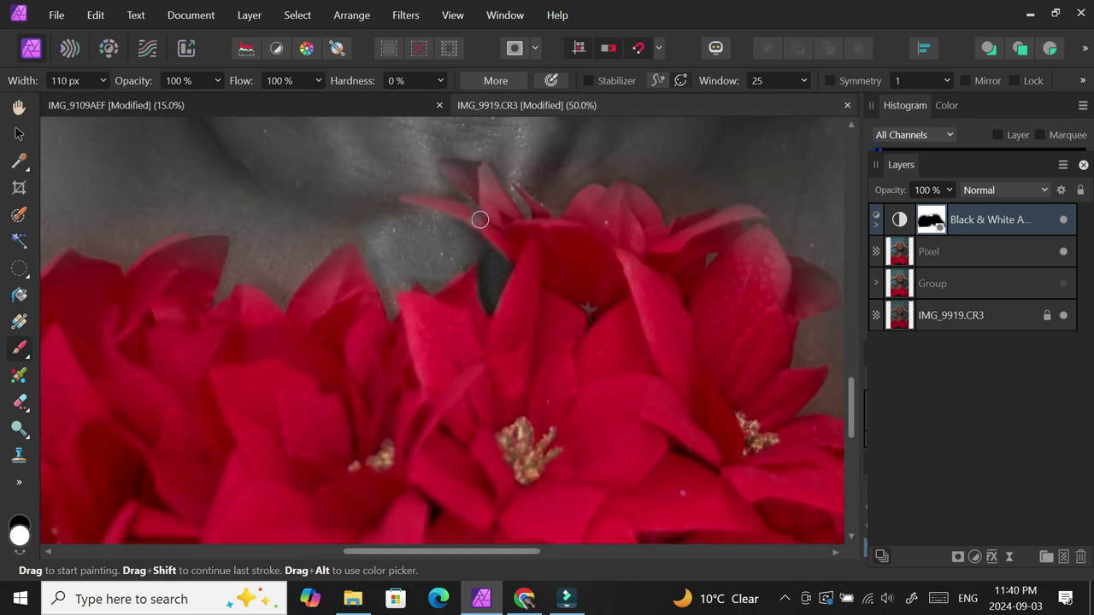
pyautogui.press('[')
pyautogui.press('[')
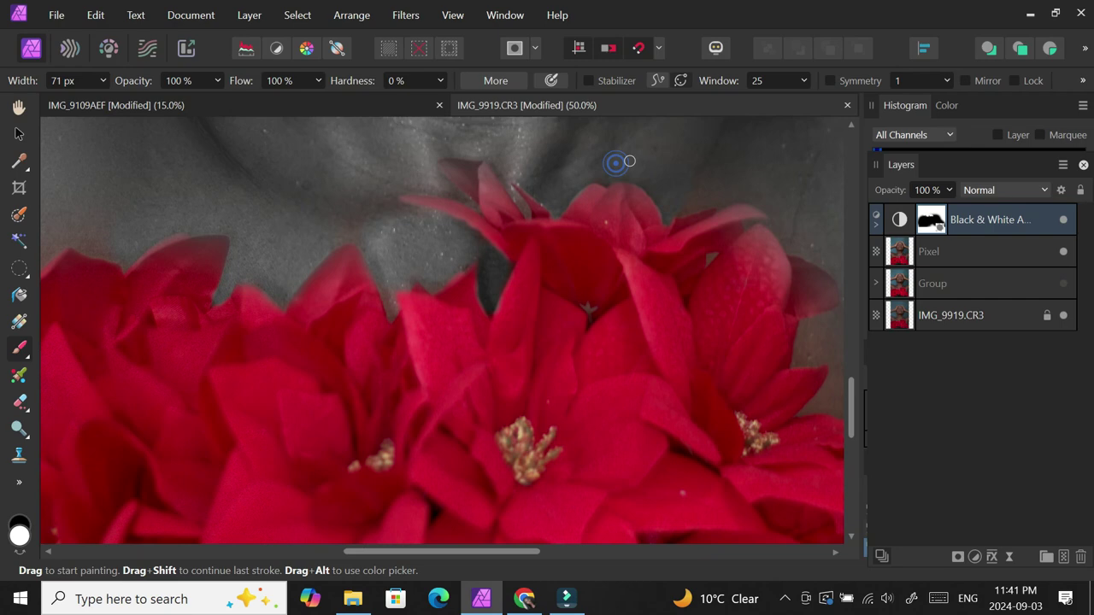
pyautogui.press(']')
pyautogui.press(']')
pyautogui.hscroll(3, 769, 359)
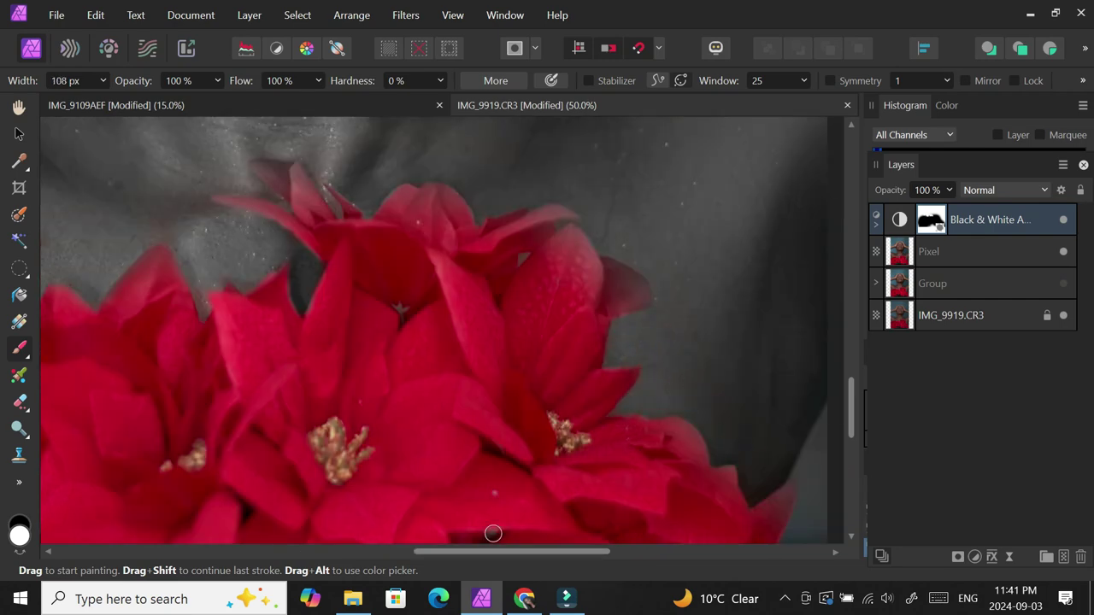
pyautogui.hscroll(-6, 105, 259)
pyautogui.hscroll(-1, 470, 186)
pyautogui.hscroll(-1, 268, 217)
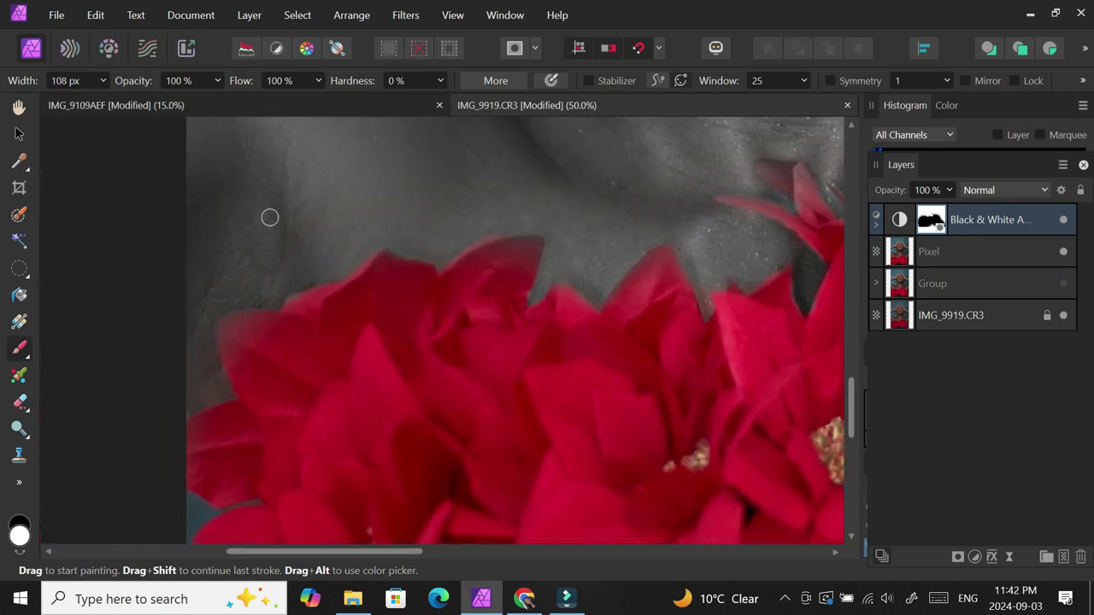
# Paint black over the top and right-hand petals to restore their red, using 84 px and 61 px brushes
pyautogui.click(19, 523)
pyautogui.press('[')
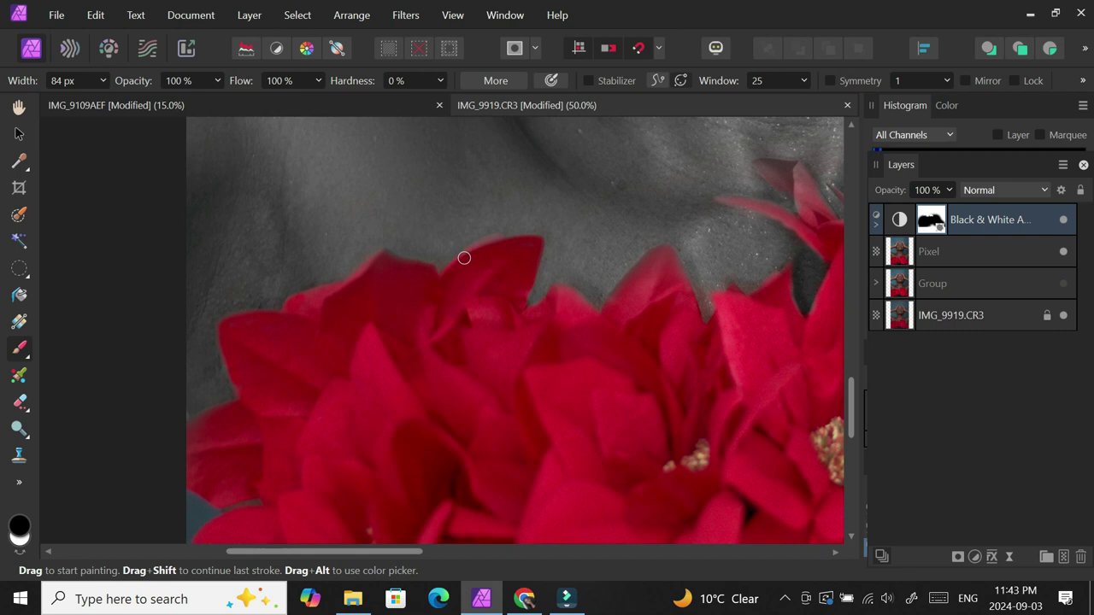
pyautogui.hscroll(5, 329, 284)
pyautogui.moveTo(329, 284)
pyautogui.mouseDown()
pyautogui.moveTo(473, 365)
pyautogui.moveTo(426, 166)
pyautogui.moveTo(446, 177)
pyautogui.moveTo(457, 212)
pyautogui.moveTo(547, 196)
pyautogui.moveTo(565, 220)
pyautogui.mouseUp()
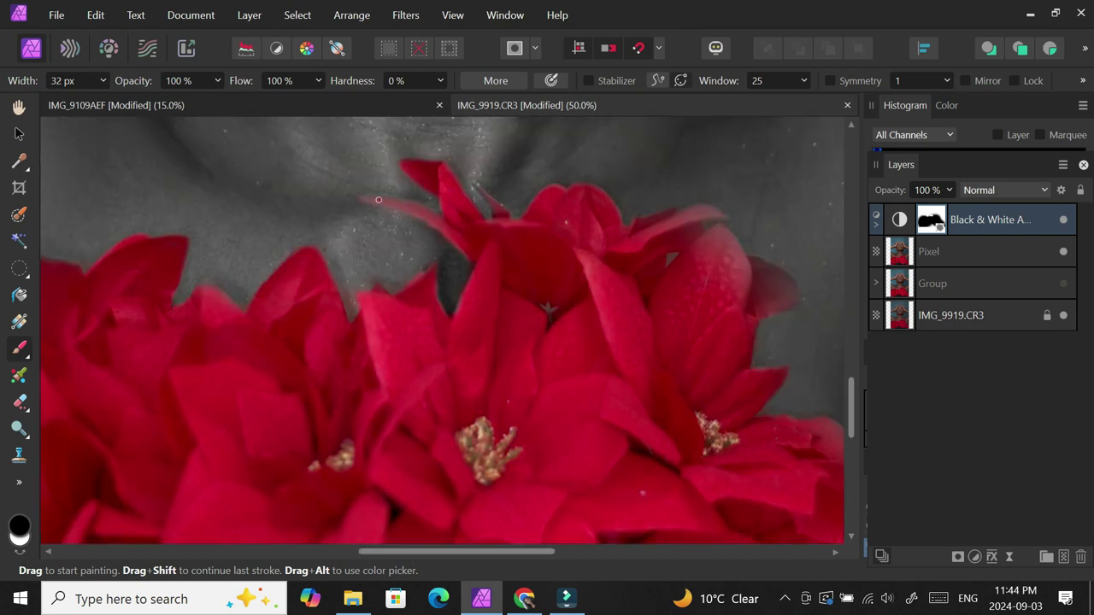
pyautogui.press('[')
pyautogui.press('[')
pyautogui.press(']')
pyautogui.press(']')
pyautogui.moveTo(667, 218)
pyautogui.mouseDown()
pyautogui.moveTo(729, 236)
pyautogui.moveTo(675, 345)
pyautogui.moveTo(756, 269)
pyautogui.moveTo(773, 309)
pyautogui.mouseUp()
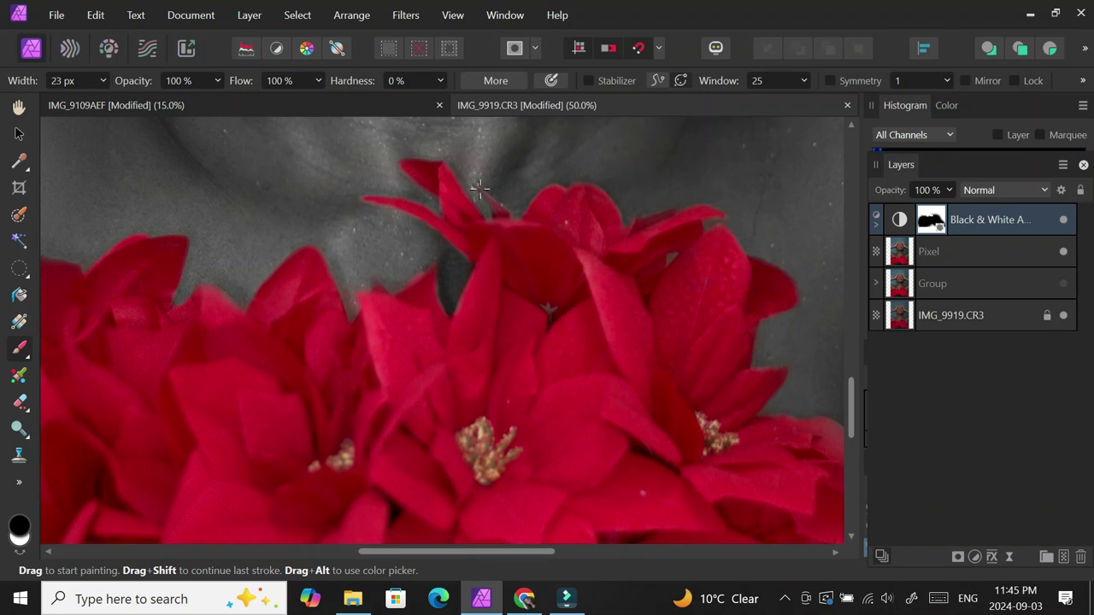
pyautogui.scroll(-5, 595, 419)
pyautogui.scroll(5, 596, 419)
pyautogui.press(']')
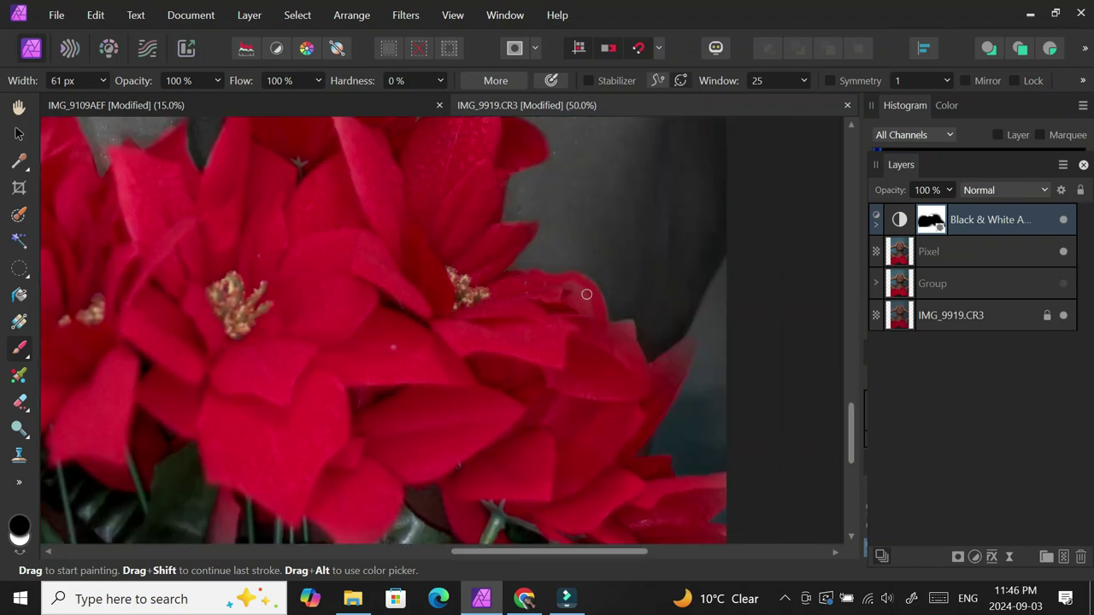
pyautogui.hscroll(3, 676, 349)
pyautogui.scroll(-5, 837, 298)
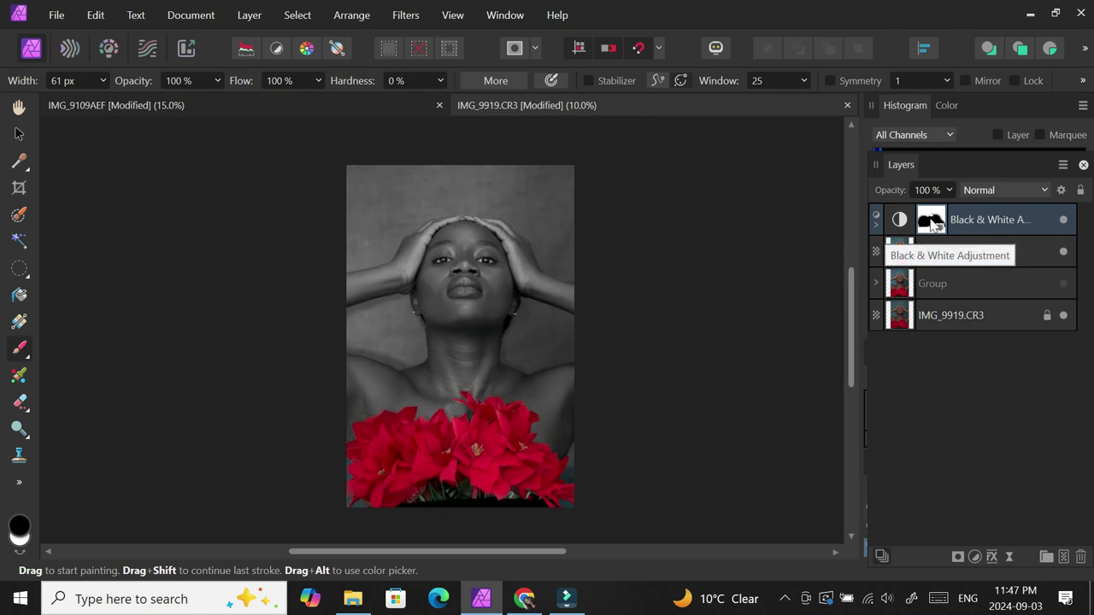
# Lower the Black & White Red mix to -29% to darken the skin tones
pyautogui.doubleClick(900, 222)
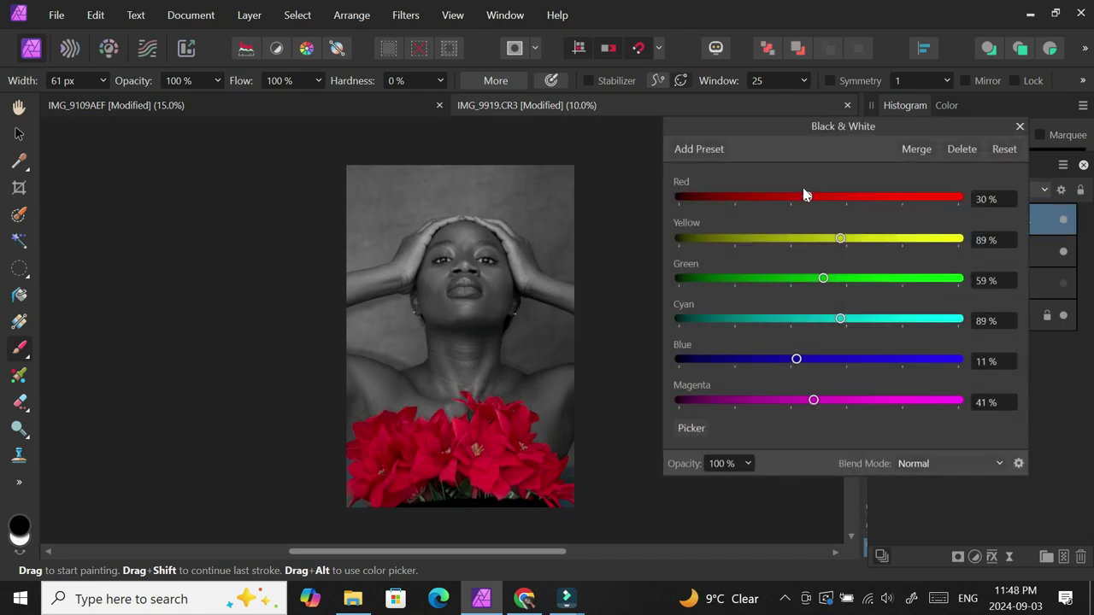
pyautogui.moveTo(806, 197); pyautogui.dragTo(781, 197)
pyautogui.click(1019, 125)
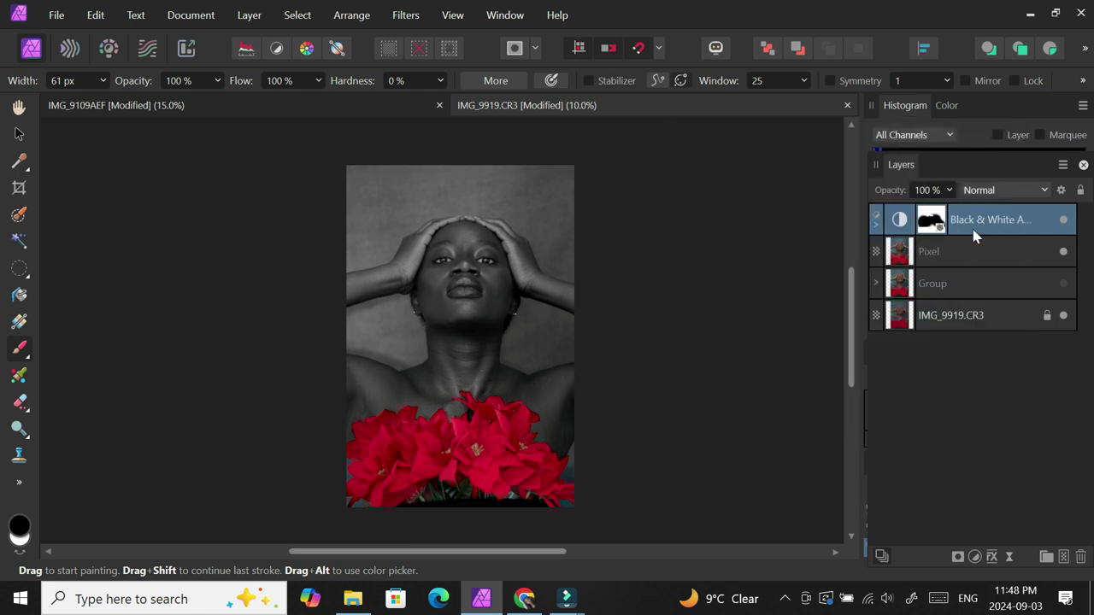
# Toggle the Black & White adjustment off and on to compare the image
pyautogui.click(1063, 223)
pyautogui.click(1063, 223)
pyautogui.click(1063, 222)
pyautogui.click(1062, 223)
pyautogui.click(1063, 222)
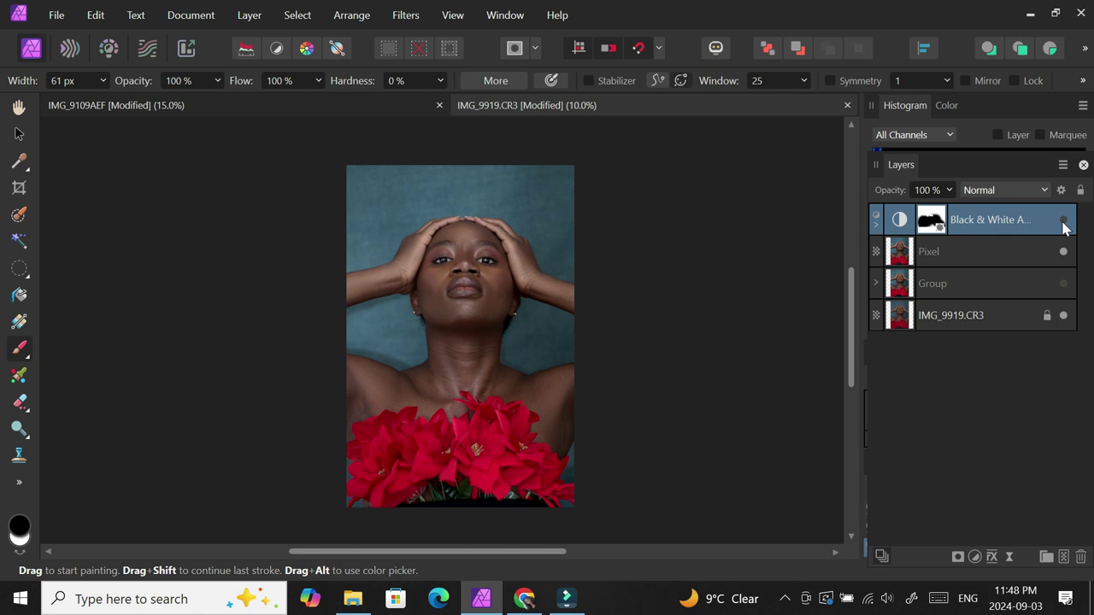
# Crop the portrait at a 5x7 ratio to 4020 × 5628 px, trimming the bottom strip
pyautogui.click(1064, 223)
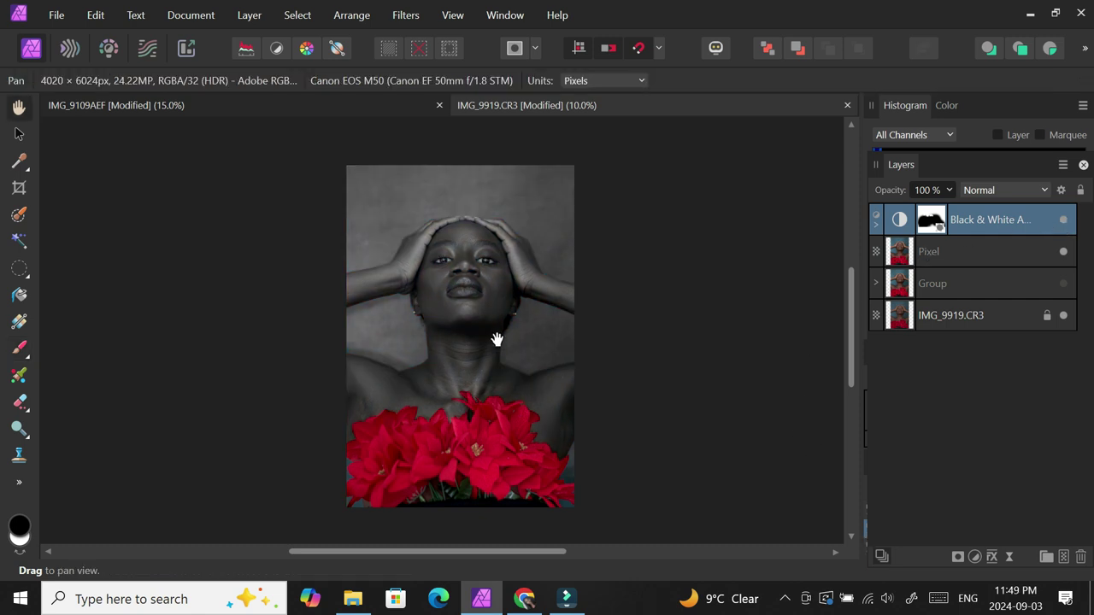
pyautogui.click(19, 187)
pyautogui.moveTo(467, 418); pyautogui.dragTo(466, 409)
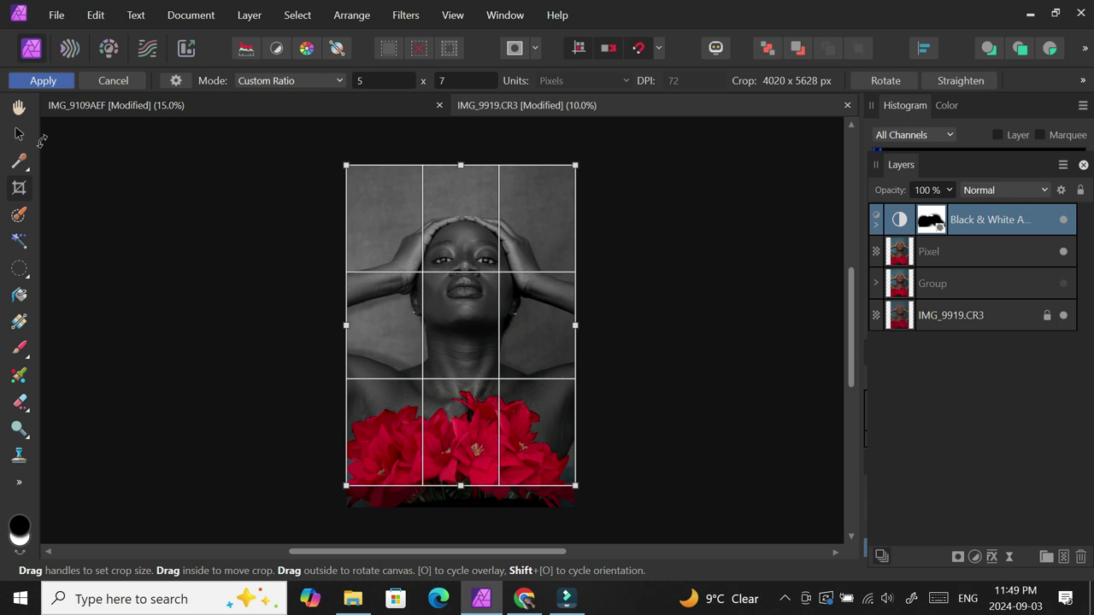
pyautogui.press('h')
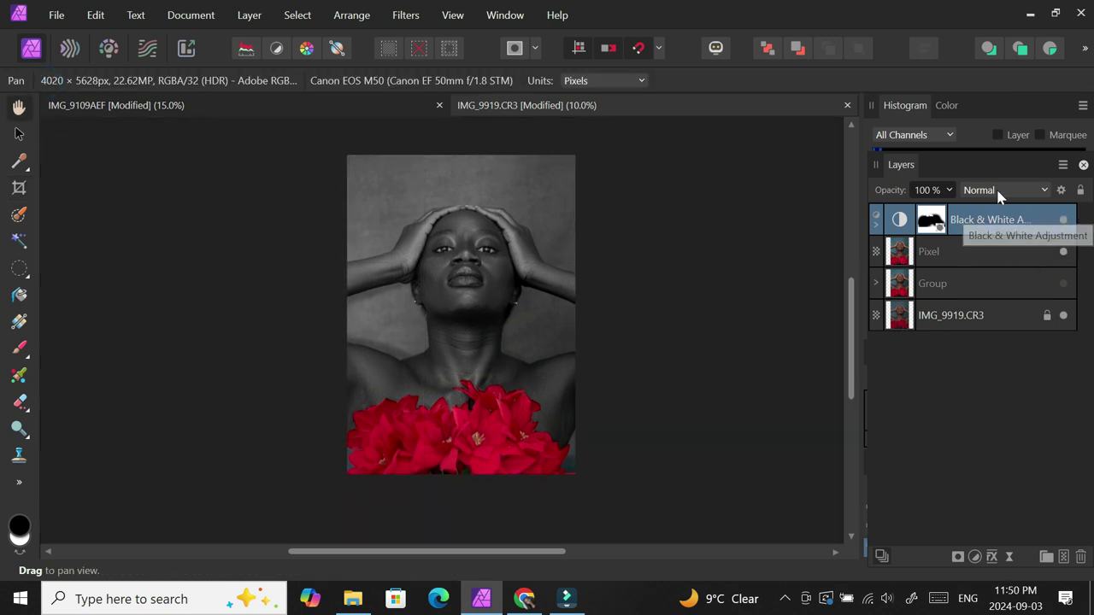
# Add a Curves adjustment above Black & White and raise its midpoint to brighten the portrait
pyautogui.click(976, 557)
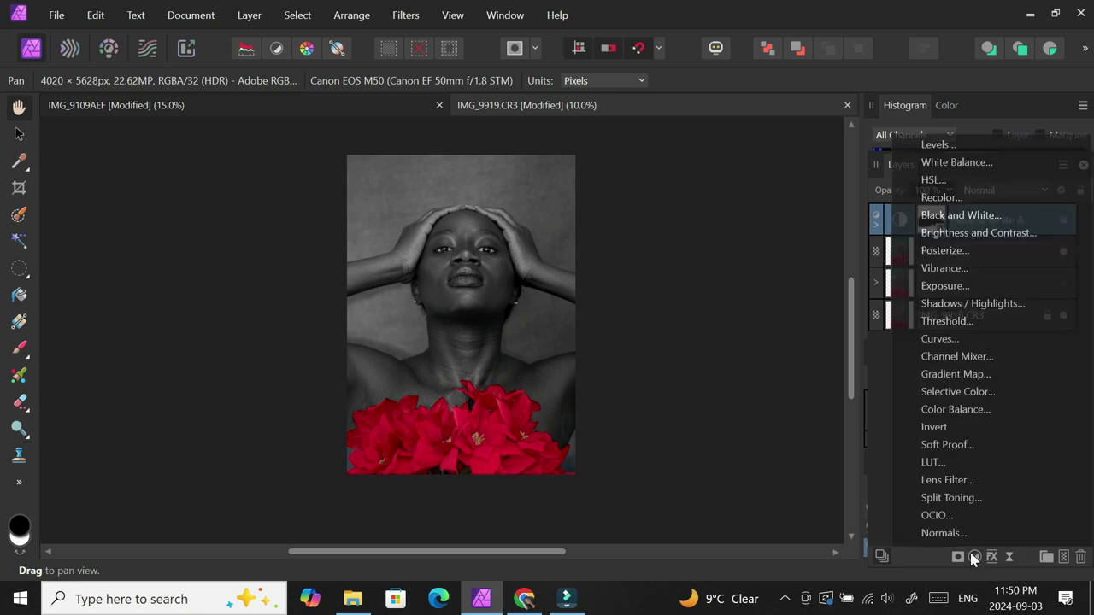
pyautogui.click(968, 339)
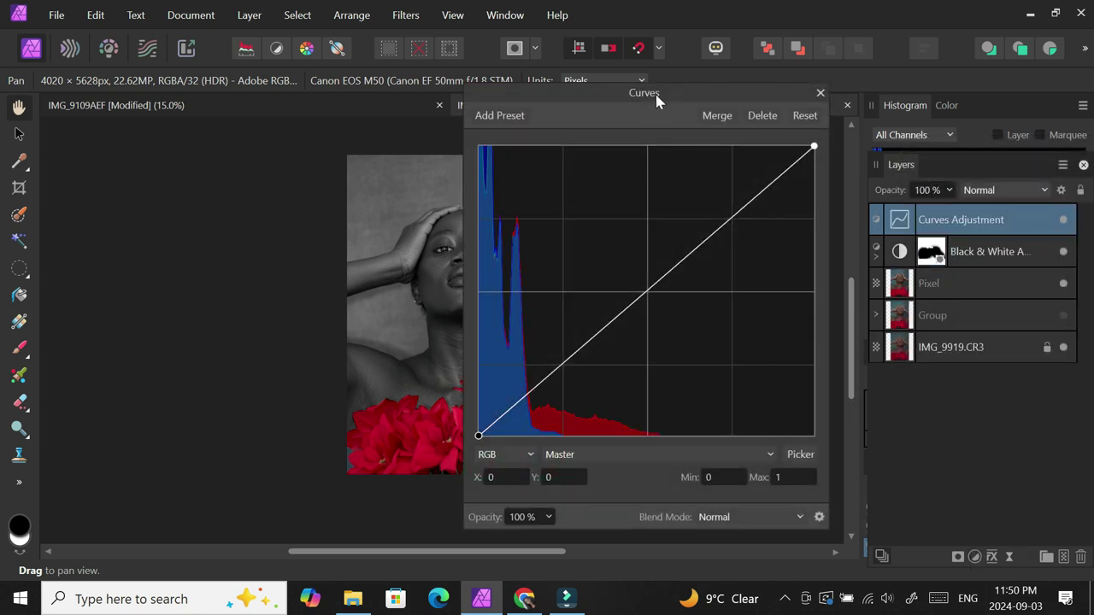
pyautogui.moveTo(659, 96); pyautogui.dragTo(785, 92)
pyautogui.moveTo(772, 287); pyautogui.dragTo(740, 253)
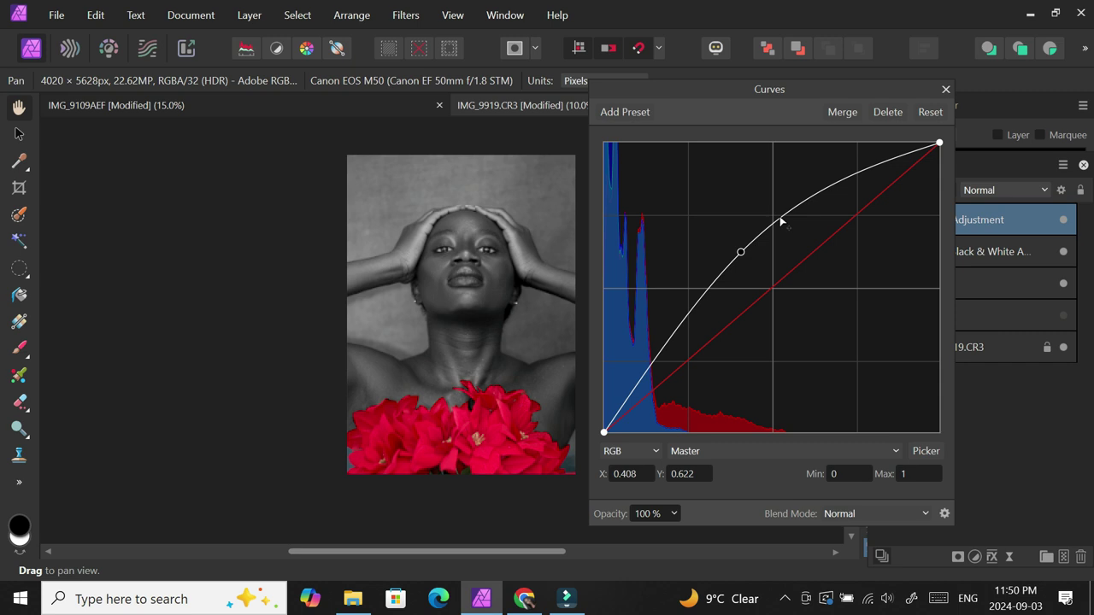
# Give the Curves layer an inverted black mask and ready the Paint Brush with white as the primary colour
pyautogui.click(945, 89)
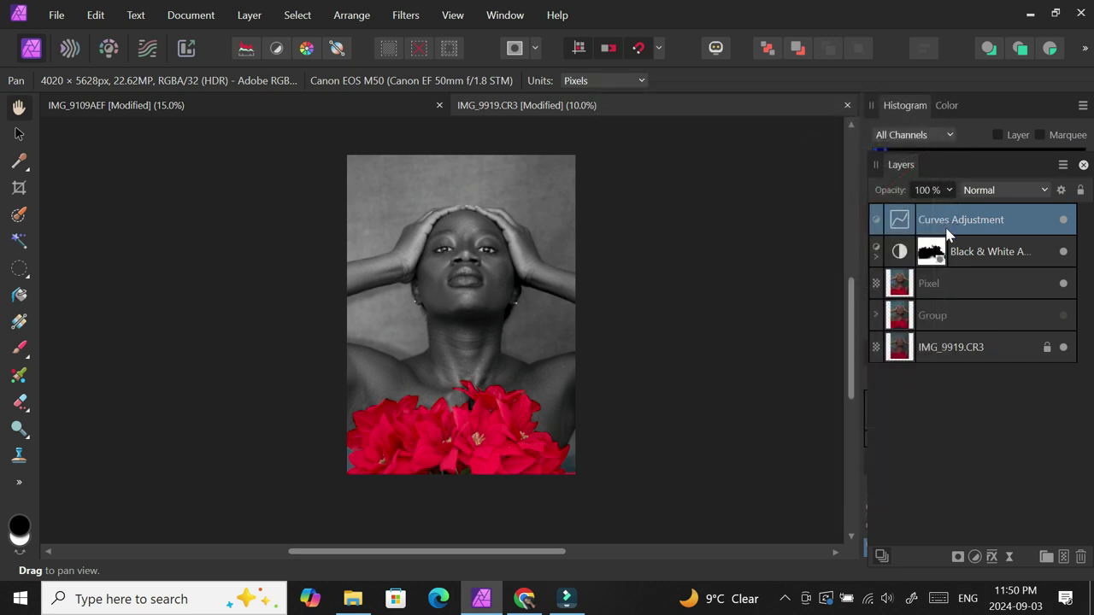
pyautogui.click(958, 557)
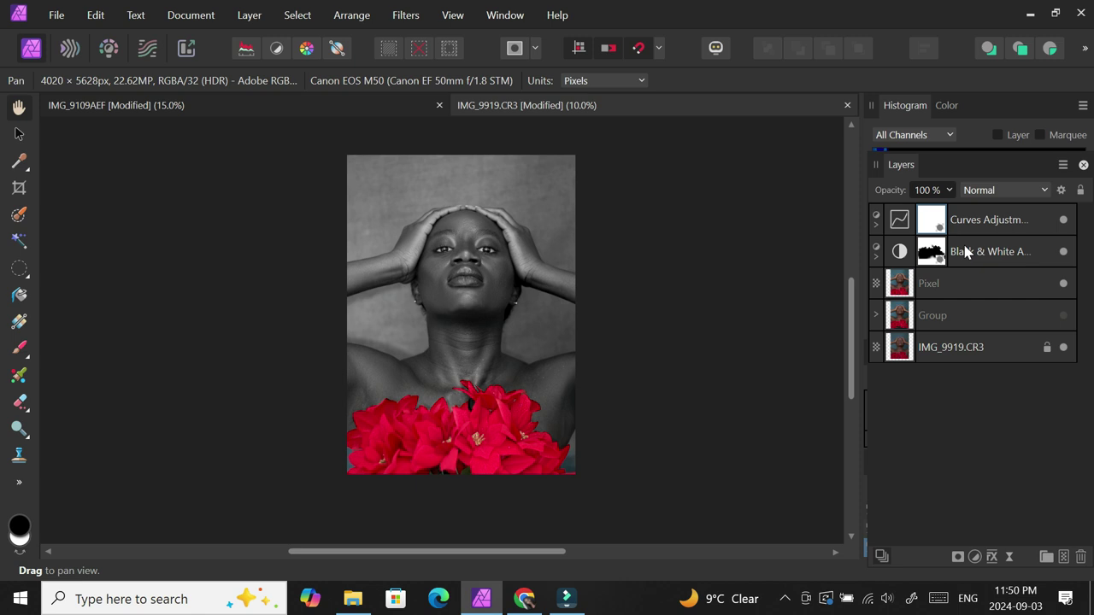
pyautogui.hotkey('ctrl', 'i')
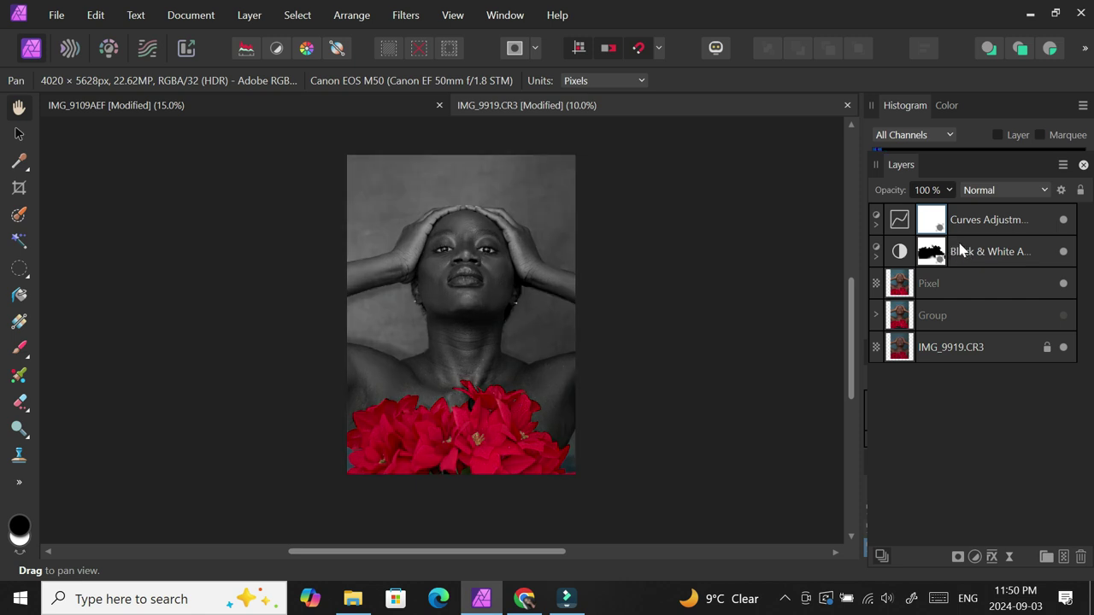
pyautogui.click(18, 544)
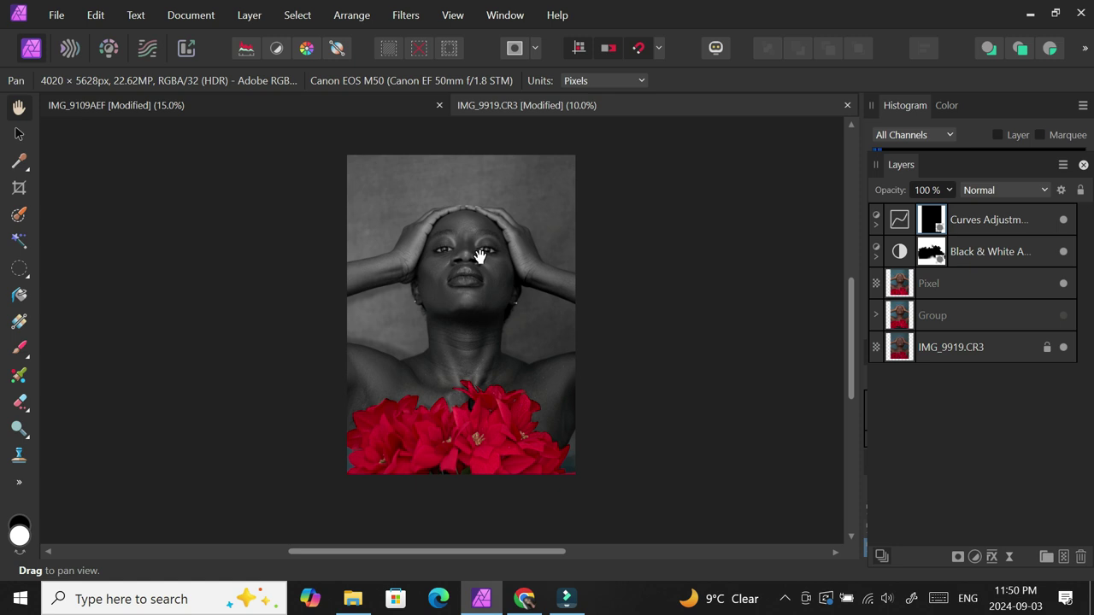
pyautogui.click(19, 347)
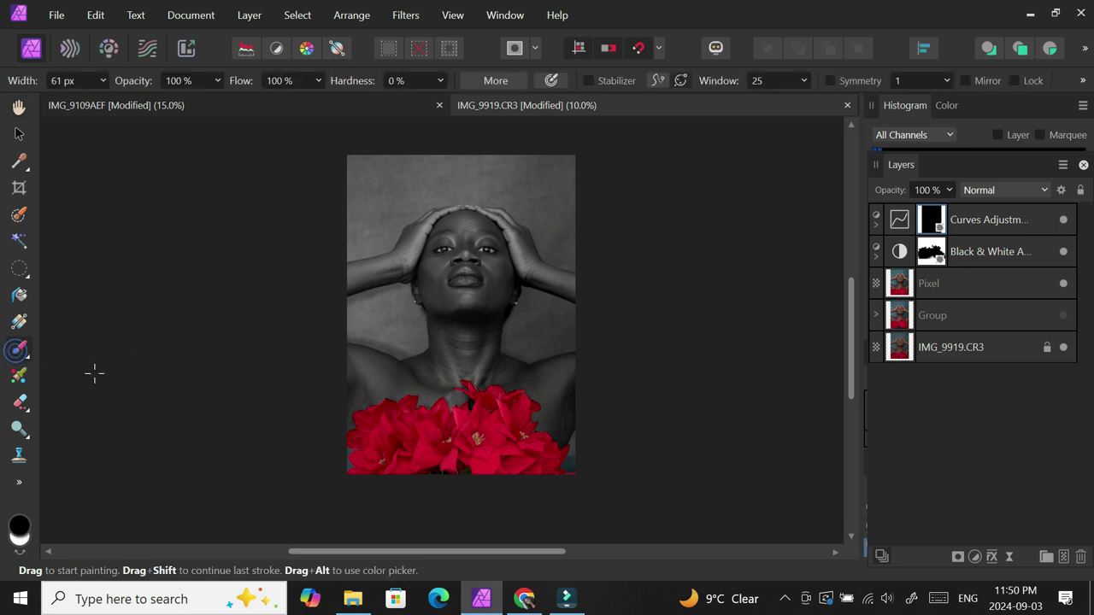
pyautogui.click(21, 544)
# Zoom in on the face and set the brush Flow to 2%
pyautogui.scroll(3, 480, 267)
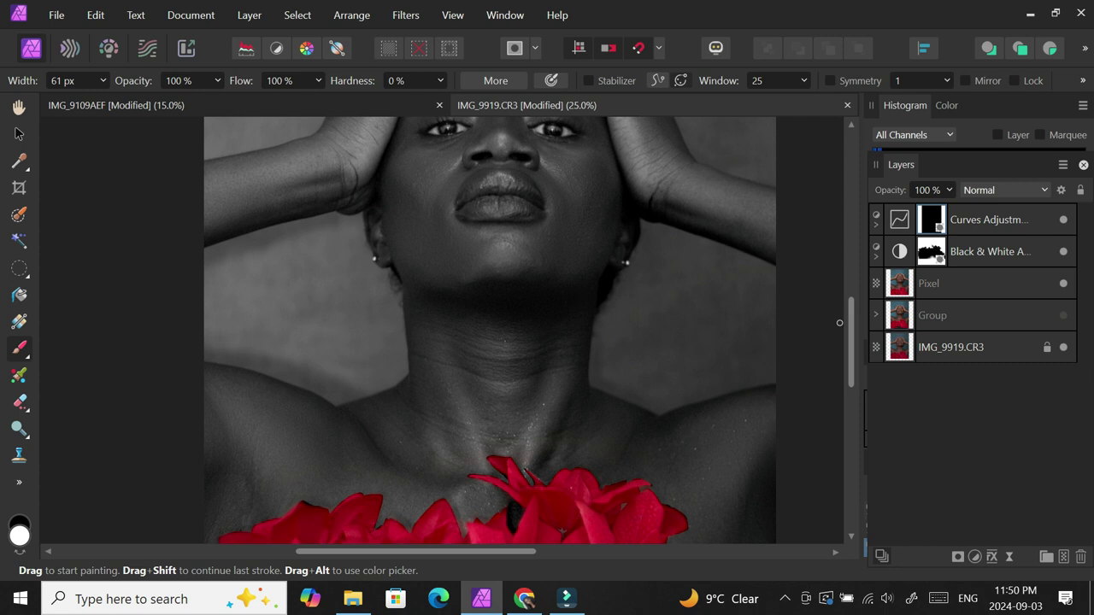
pyautogui.scroll(4, 839, 322)
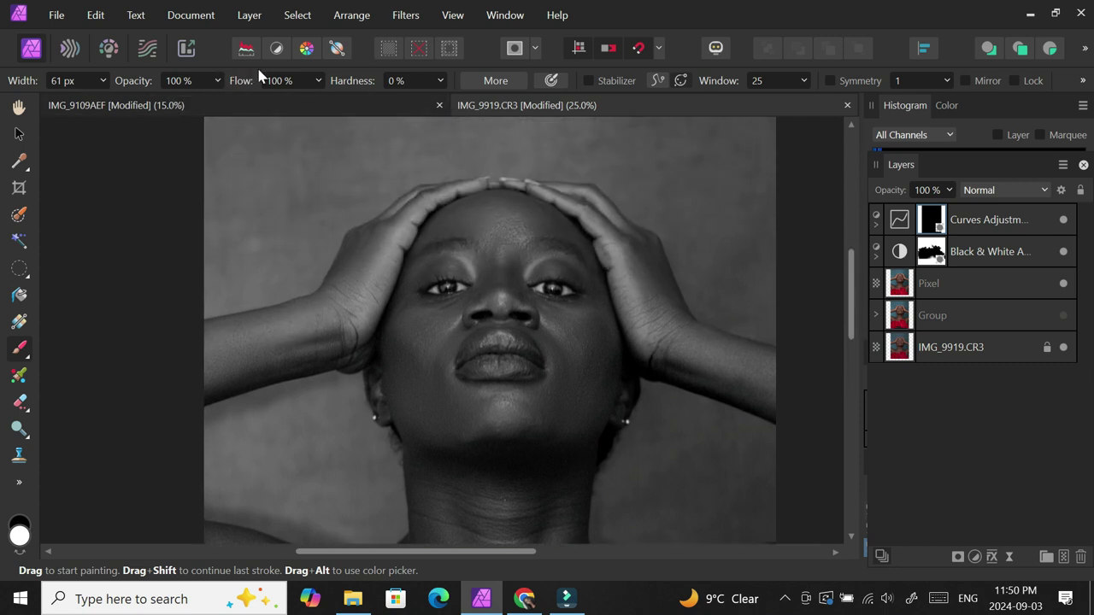
pyautogui.click(318, 81)
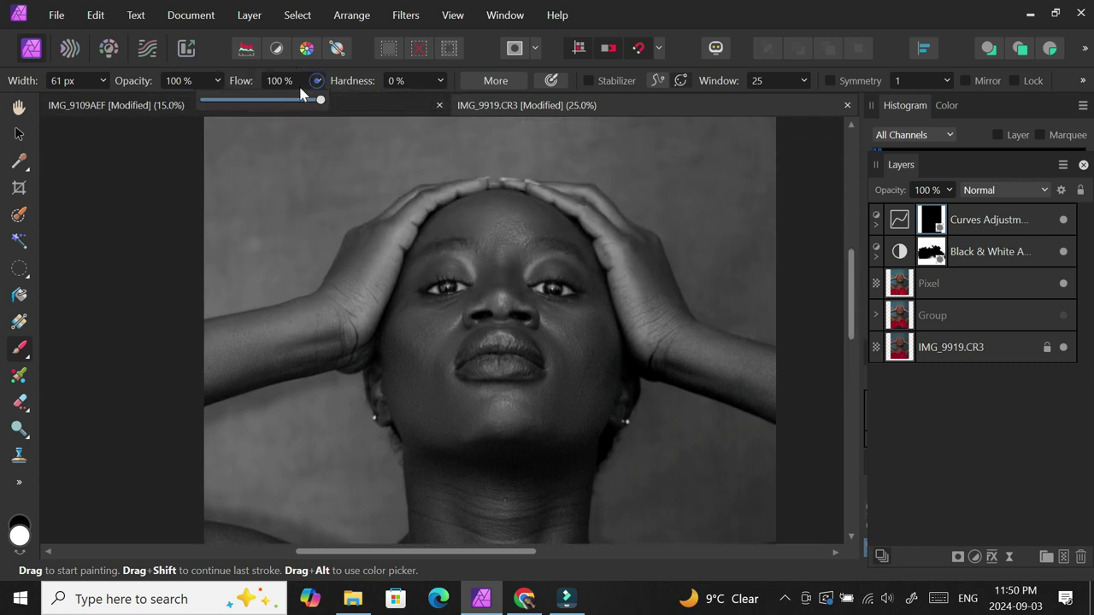
pyautogui.click(209, 100)
pyautogui.click(535, 264)
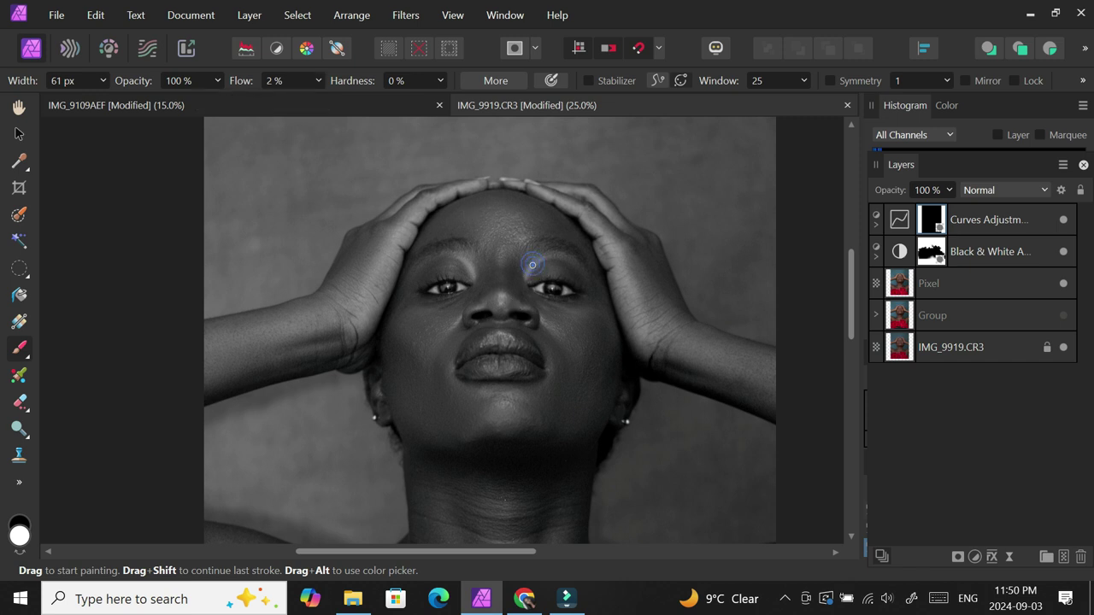
# Paint faint white highlights on the Curves mask over the eyes and down the nose
pyautogui.moveTo(536, 258)
pyautogui.mouseDown()
pyautogui.moveTo(528, 270)
pyautogui.moveTo(456, 254)
pyautogui.moveTo(469, 268)
pyautogui.mouseUp()
pyautogui.moveTo(531, 271); pyautogui.dragTo(540, 258)
pyautogui.moveTo(502, 296); pyautogui.dragTo(499, 305)
pyautogui.press(']')
# Resize the brush with [ and ] while zooming out, then back in on the neck and flowers
pyautogui.press(']')
pyautogui.press(']')
pyautogui.press(']')
pyautogui.press(']')
pyautogui.press(']')
pyautogui.press(']')
pyautogui.press(']')
pyautogui.press(']')
pyautogui.press('[')
pyautogui.press('[')
pyautogui.press('[')
pyautogui.scroll(-5, 452, 386)
pyautogui.press(']')
pyautogui.press(']')
pyautogui.press(']')
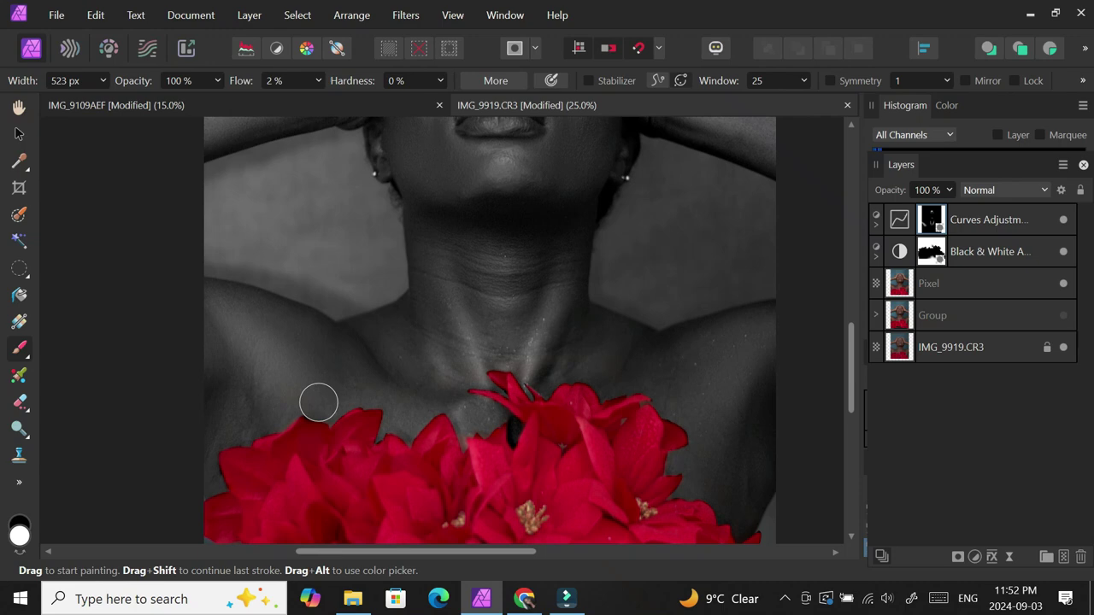
pyautogui.scroll(5, 854, 379)
pyautogui.press(']')
pyautogui.press('[')
pyautogui.press('[')
pyautogui.press('[')
pyautogui.press('[')
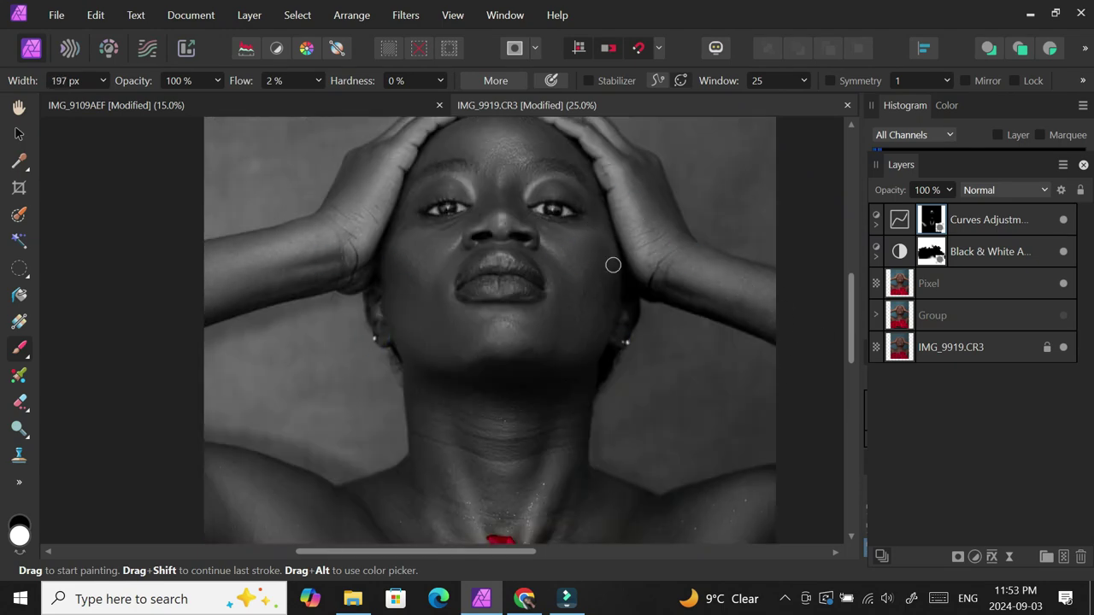
pyautogui.scroll(-3, 581, 375)
pyautogui.hotkey('ctrl', '-')
pyautogui.hotkey('ctrl', '-')
pyautogui.hotkey('ctrl', '-')
pyautogui.press('[')
pyautogui.press('[')
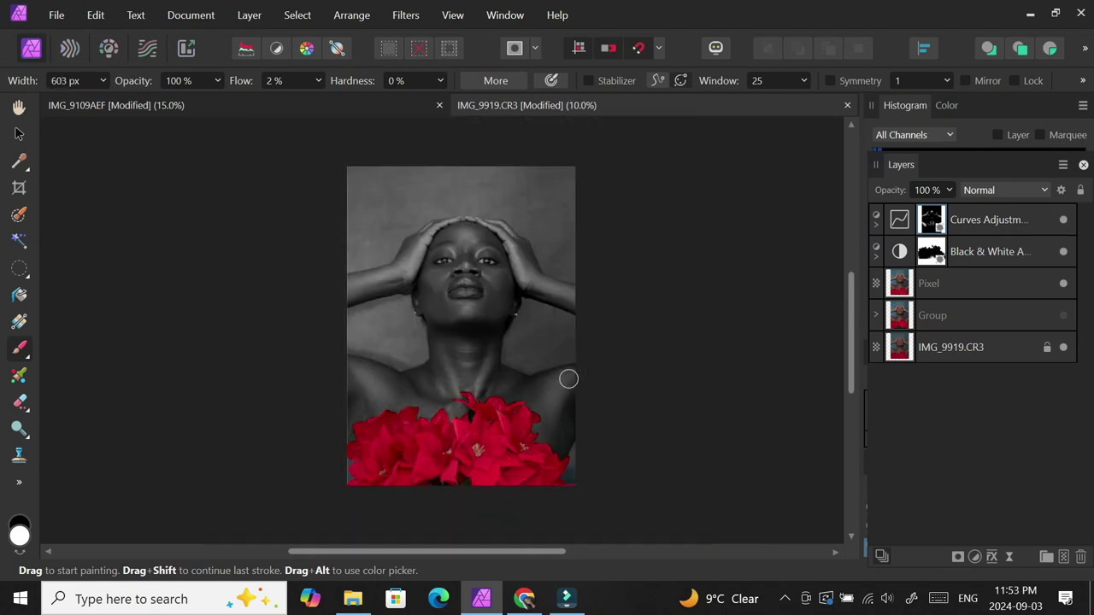
pyautogui.press('[')
pyautogui.press('[')
pyautogui.press('[')
pyautogui.hotkey('ctrl', '+')
pyautogui.hotkey('ctrl', '+')
pyautogui.hotkey('ctrl', '+')
pyautogui.press(']')
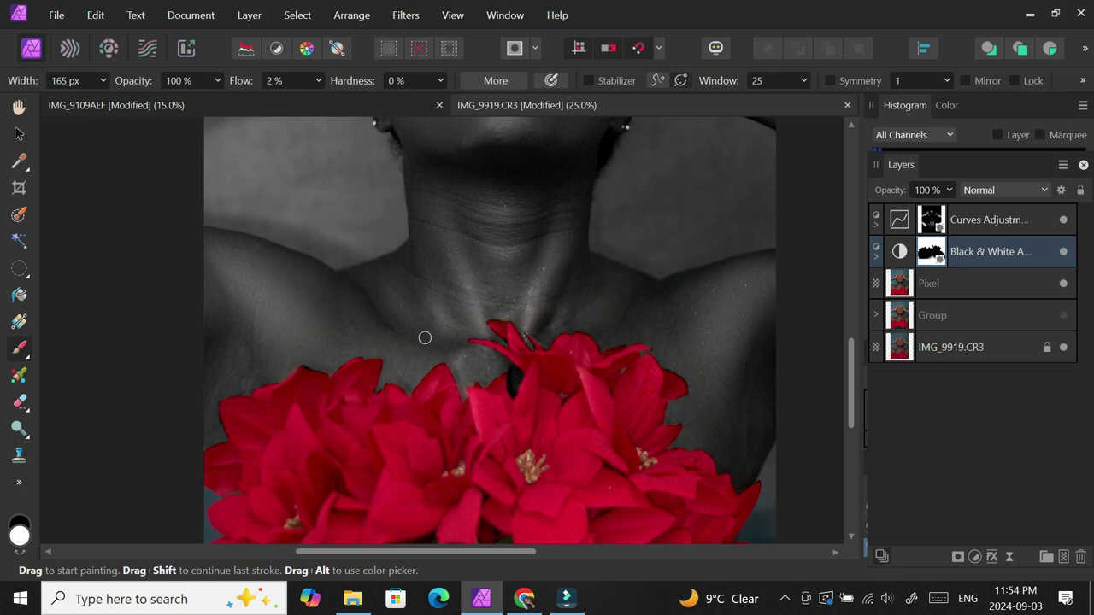
# Raise the brush Flow back to 100% and set the brush size to about 97 px
pyautogui.click(318, 81)
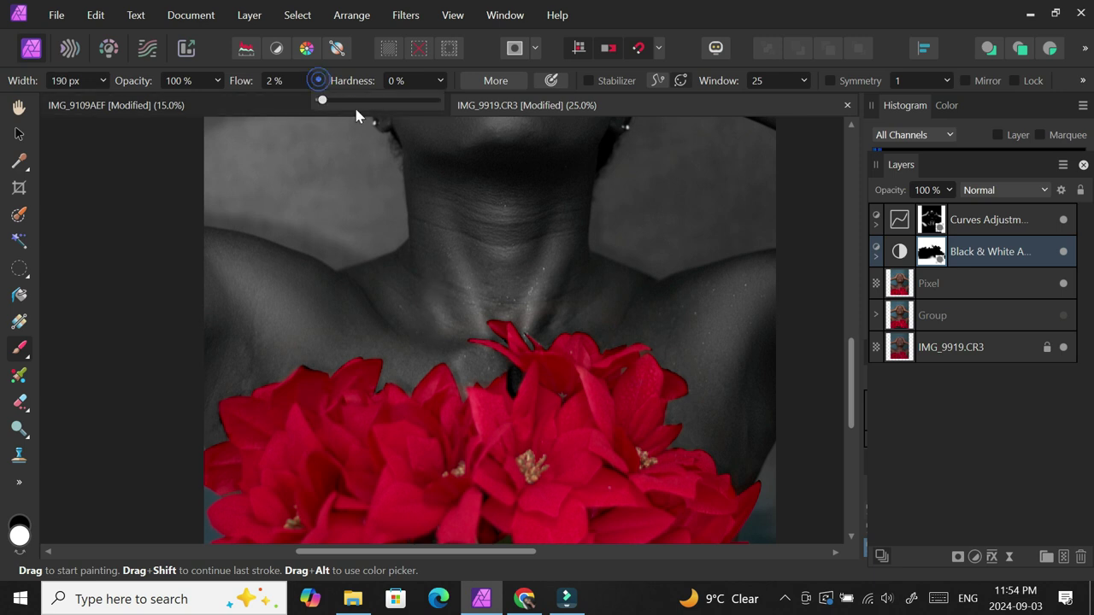
pyautogui.click(439, 99)
pyautogui.press(']')
pyautogui.press(']')
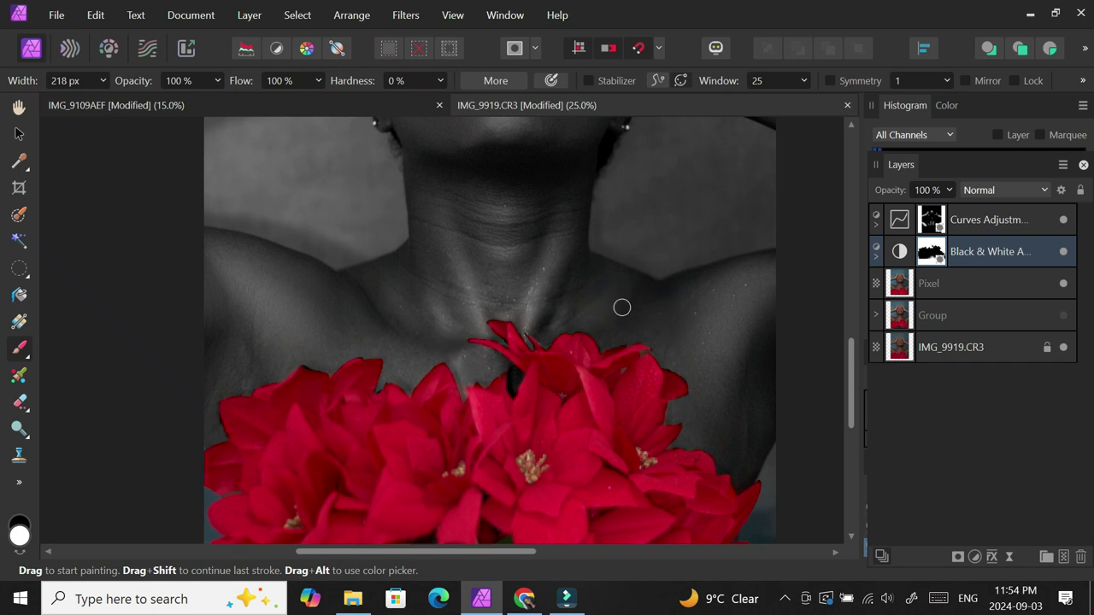
pyautogui.press('[')
pyautogui.press('[')
pyautogui.press('[')
pyautogui.scroll(-3, 627, 241)
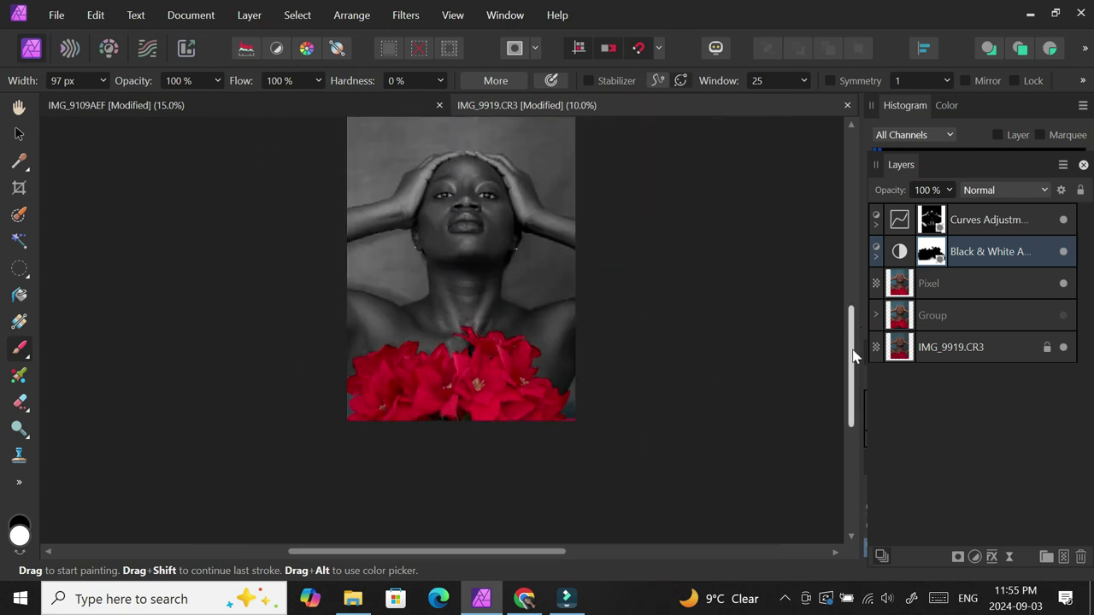
pyautogui.scroll(1, 612, 274)
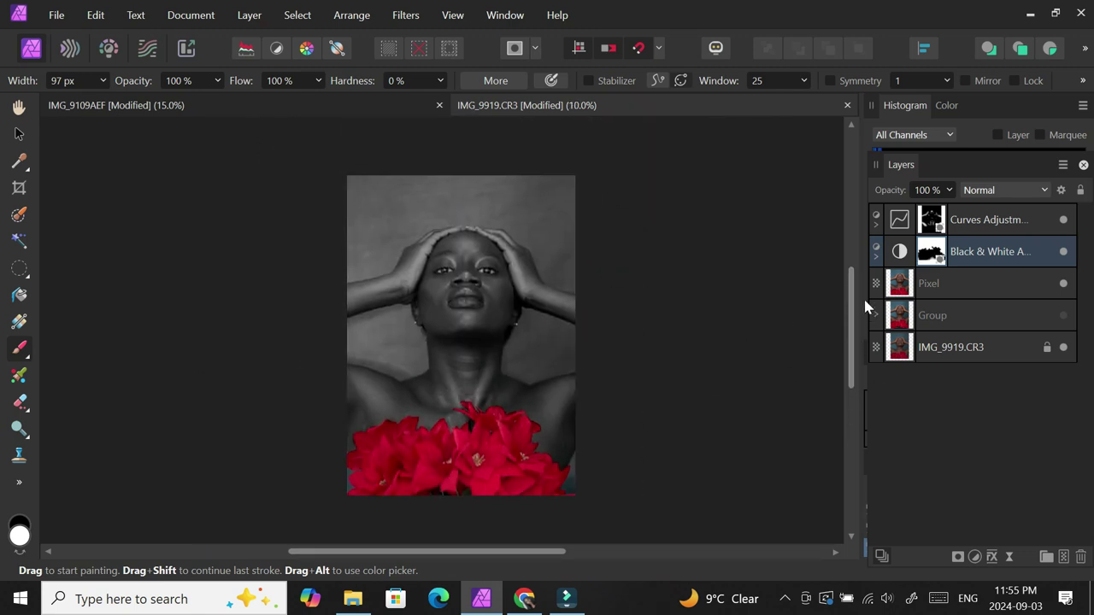
pyautogui.click(947, 220)
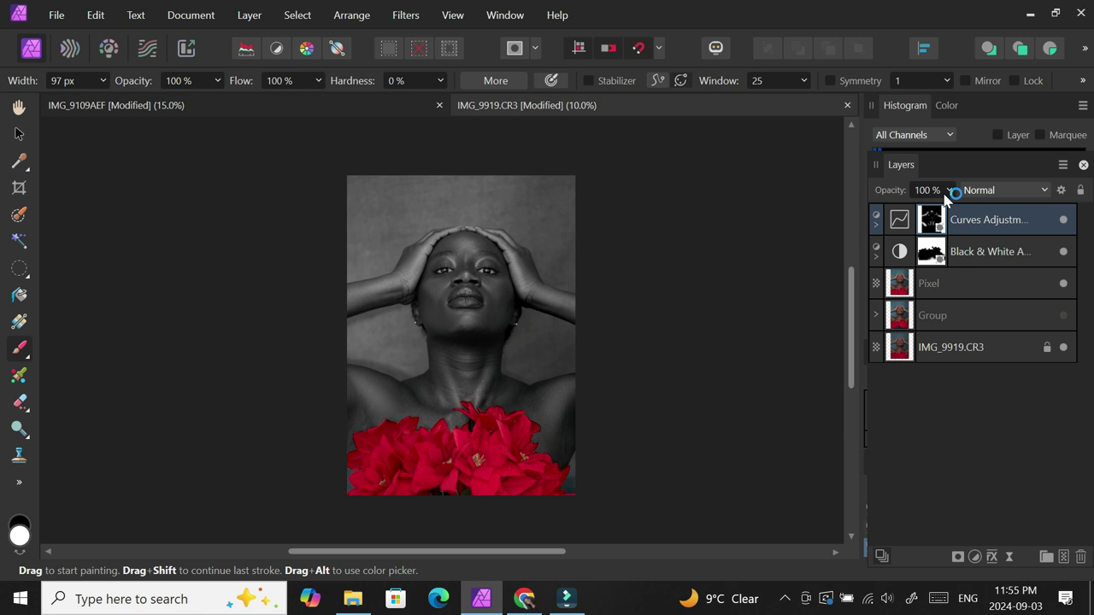
pyautogui.click(948, 189)
pyautogui.moveTo(946, 205); pyautogui.dragTo(909, 213)
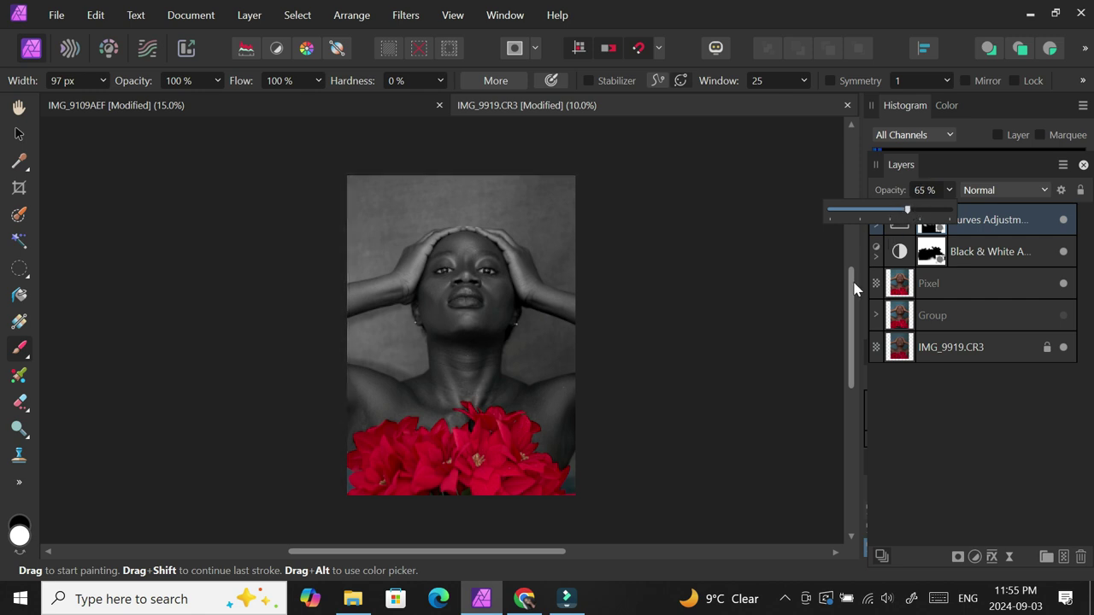
pyautogui.click(1056, 224)
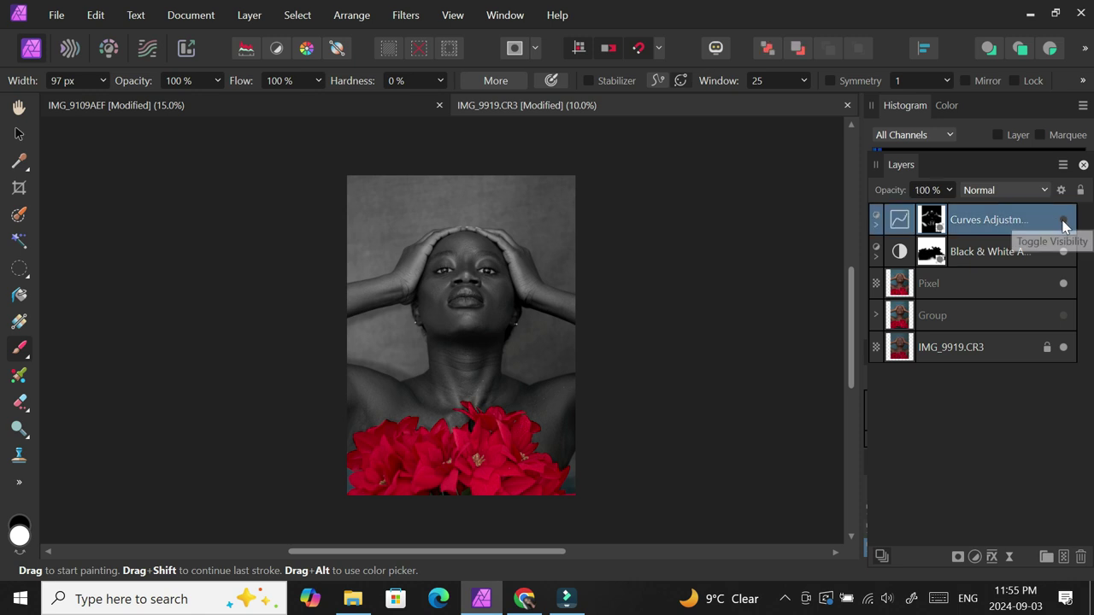
pyautogui.click(1059, 224)
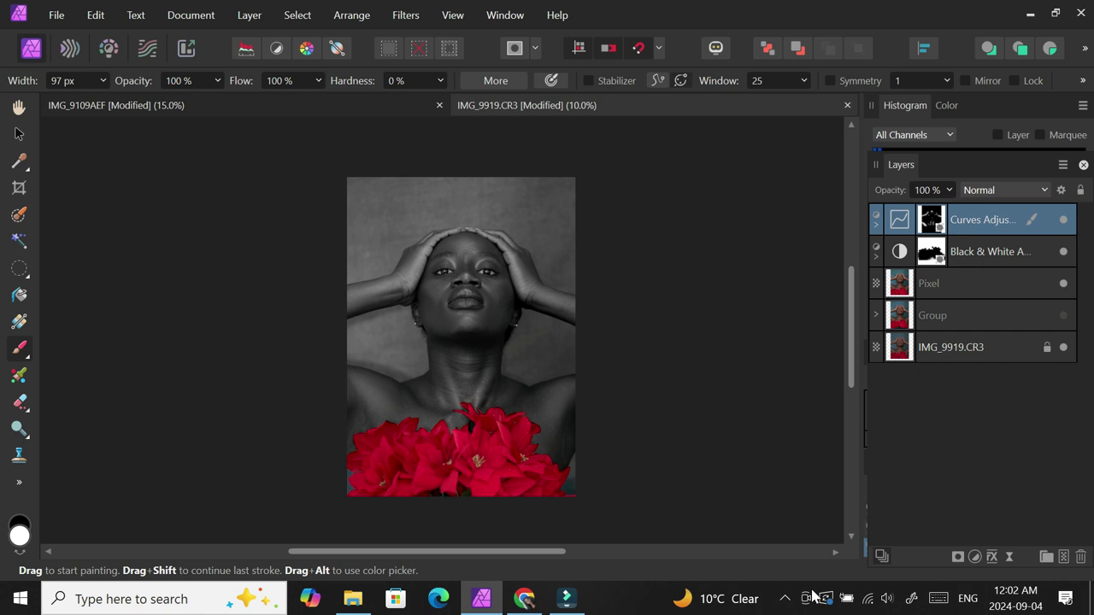
pyautogui.click(784, 598)
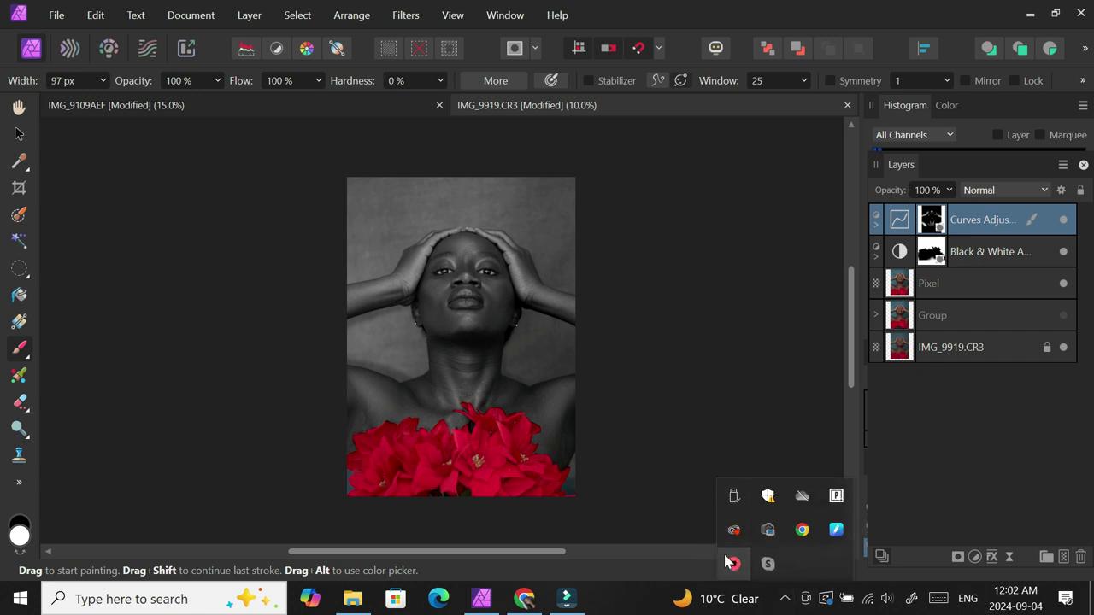
pyautogui.rightClick(730, 562)
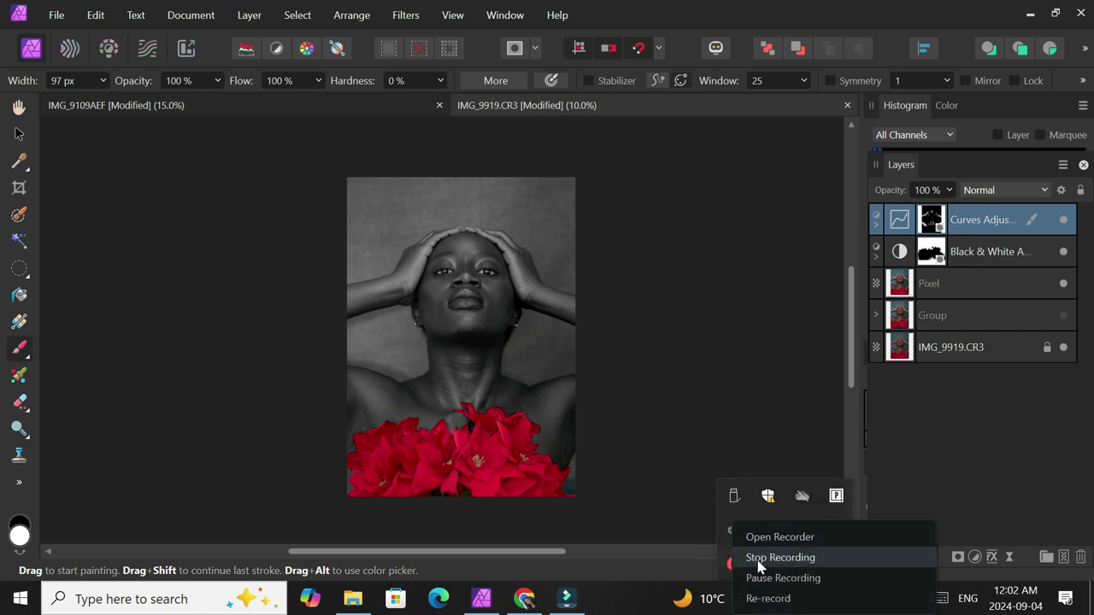